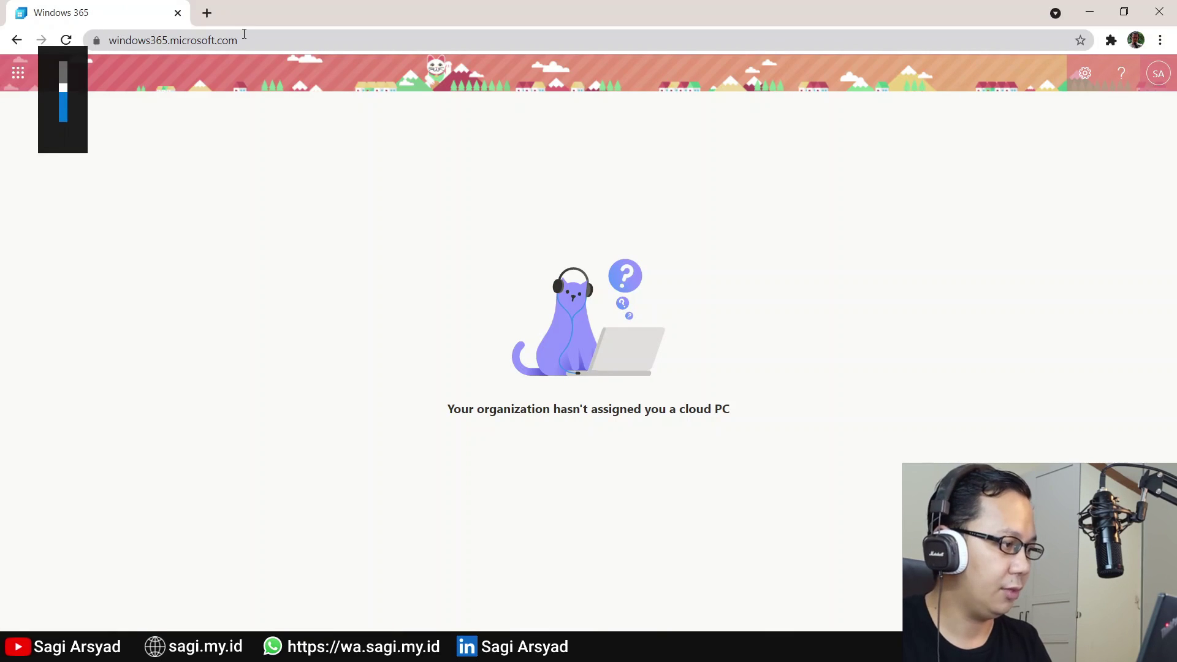
# Reload the Windows 365 portal and go through the welcome introduction until the cloud PC home page opens
pyautogui.click(68, 38)
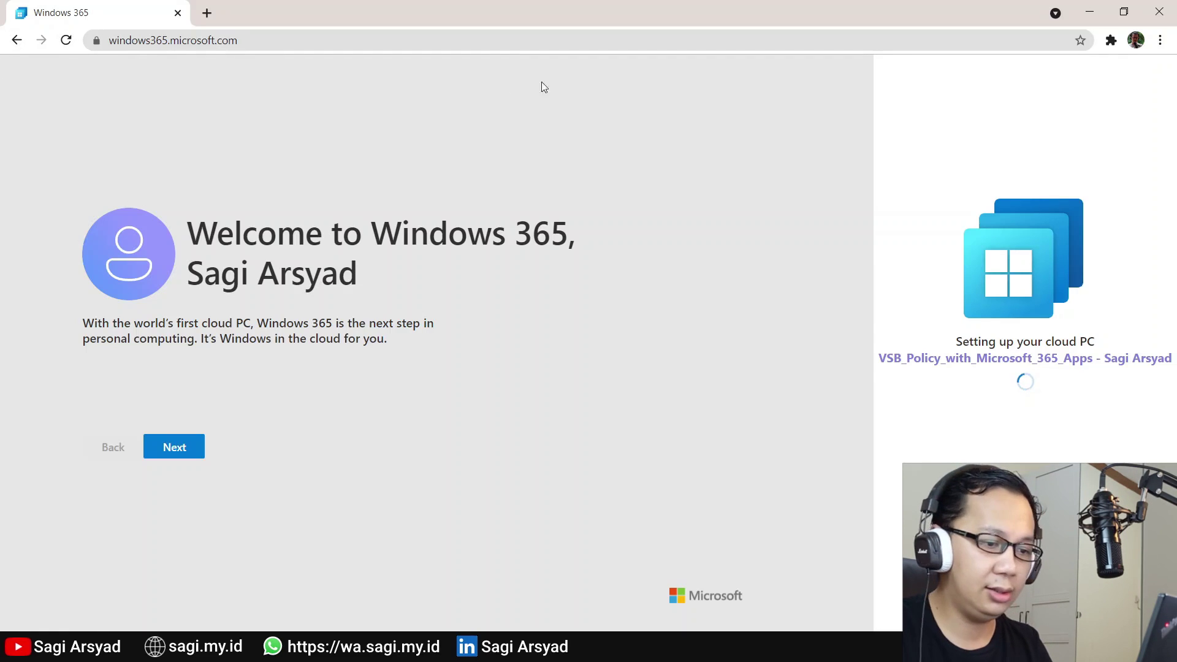
pyautogui.click(172, 448)
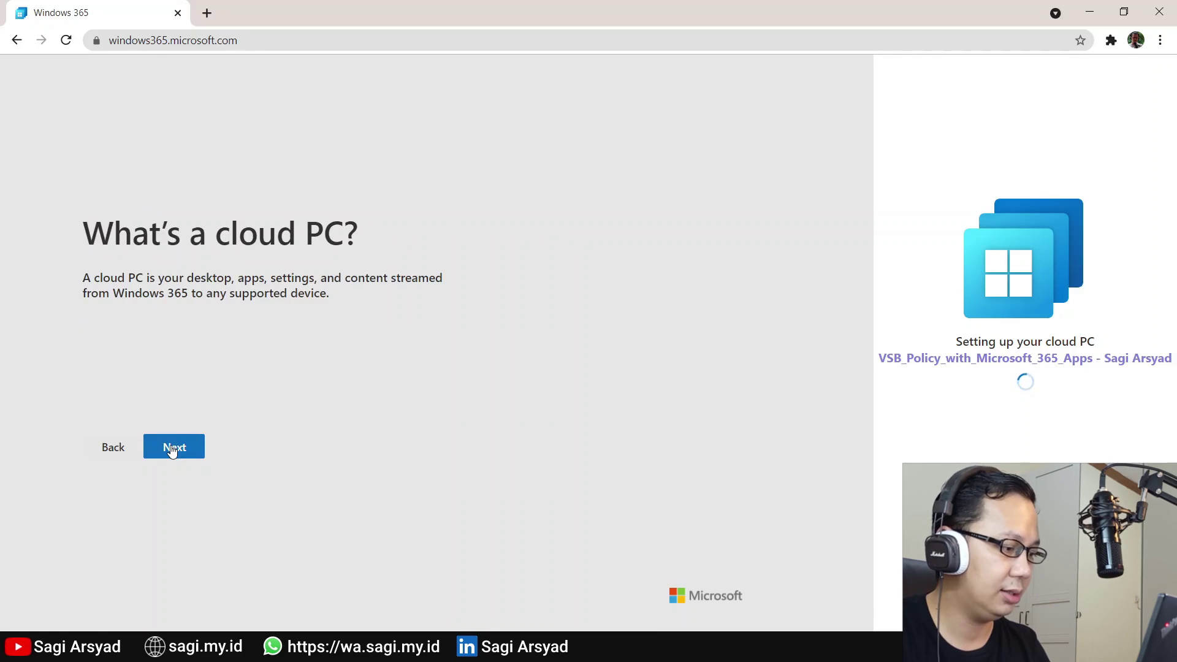
pyautogui.click(172, 448)
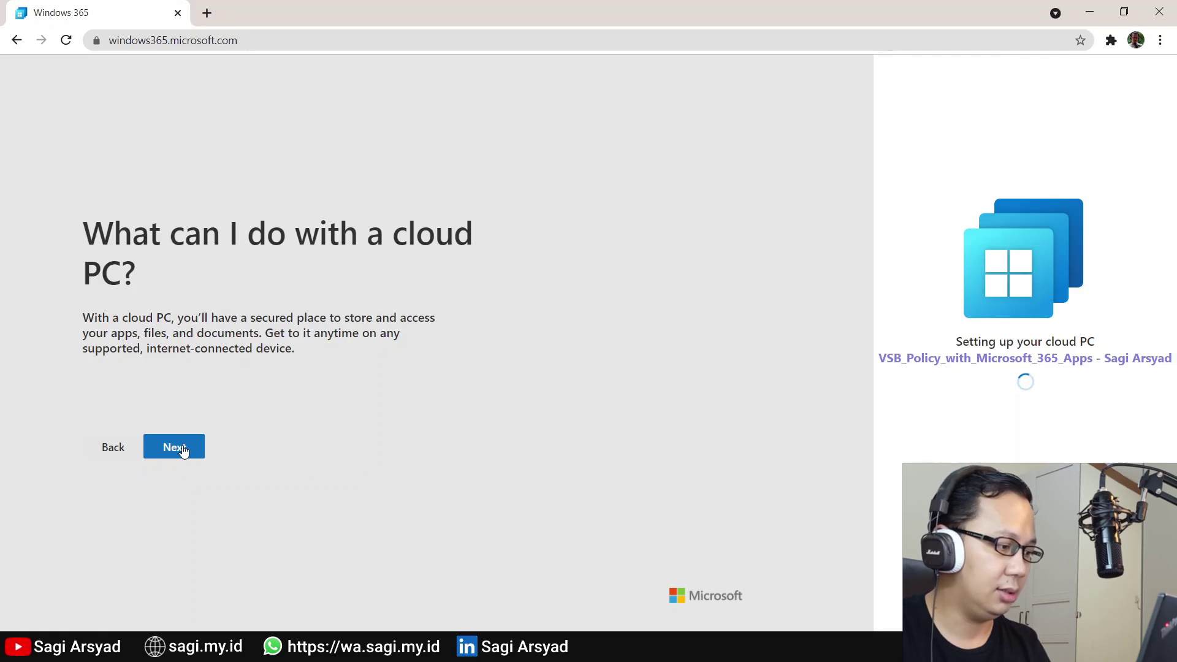
pyautogui.click(183, 450)
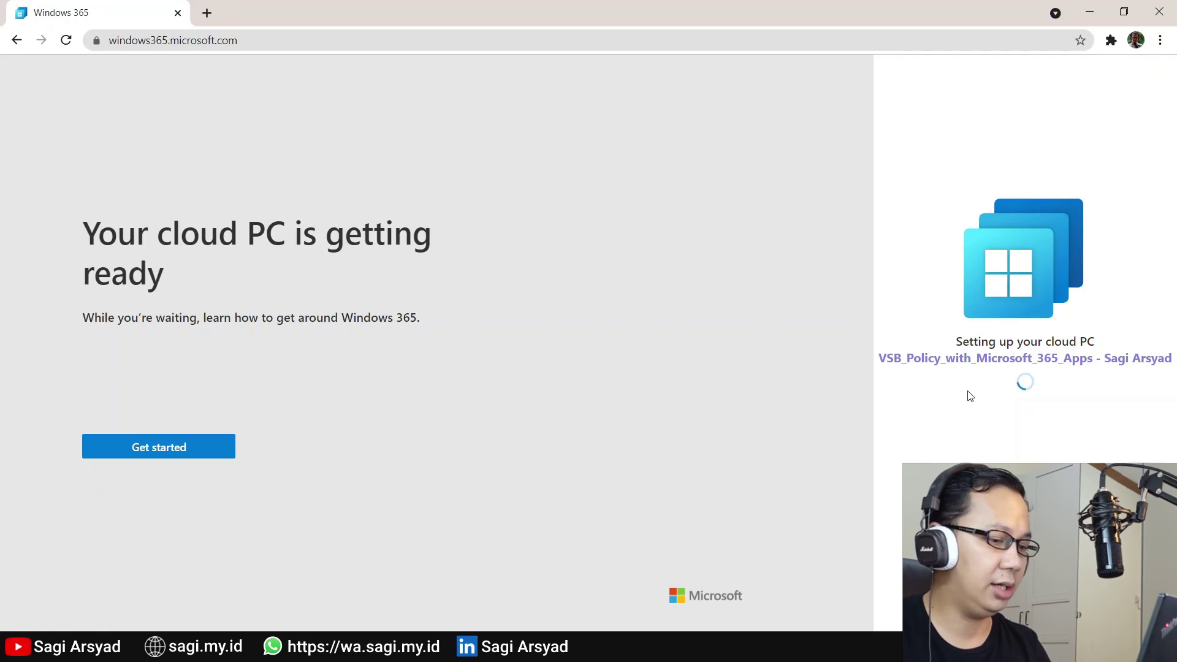
pyautogui.click(216, 449)
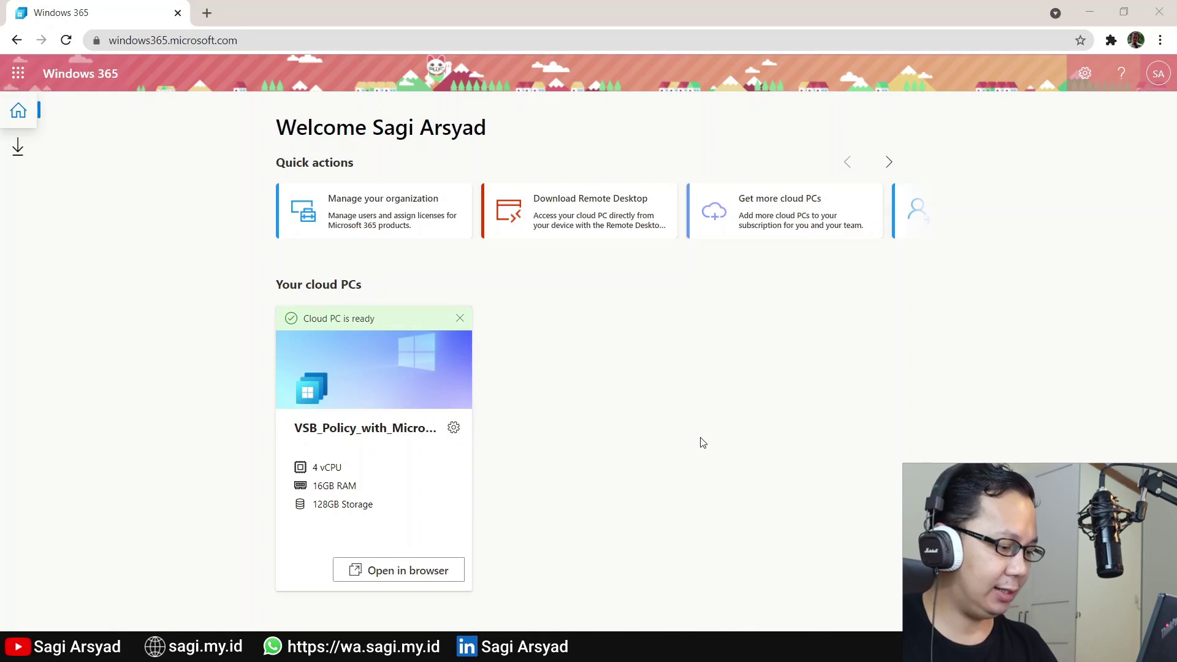
# Open the cloud PC in the browser, allowing clipboard, microphone, printer and file transfer access without being asked again
pyautogui.click(427, 573)
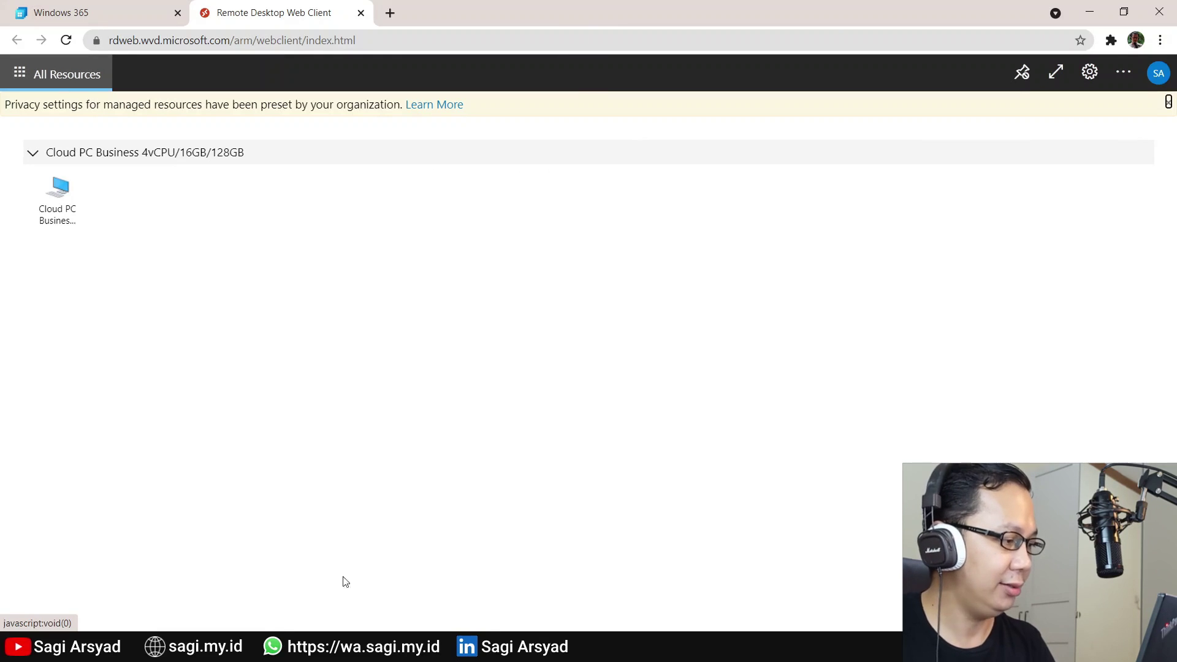
pyautogui.click(54, 223)
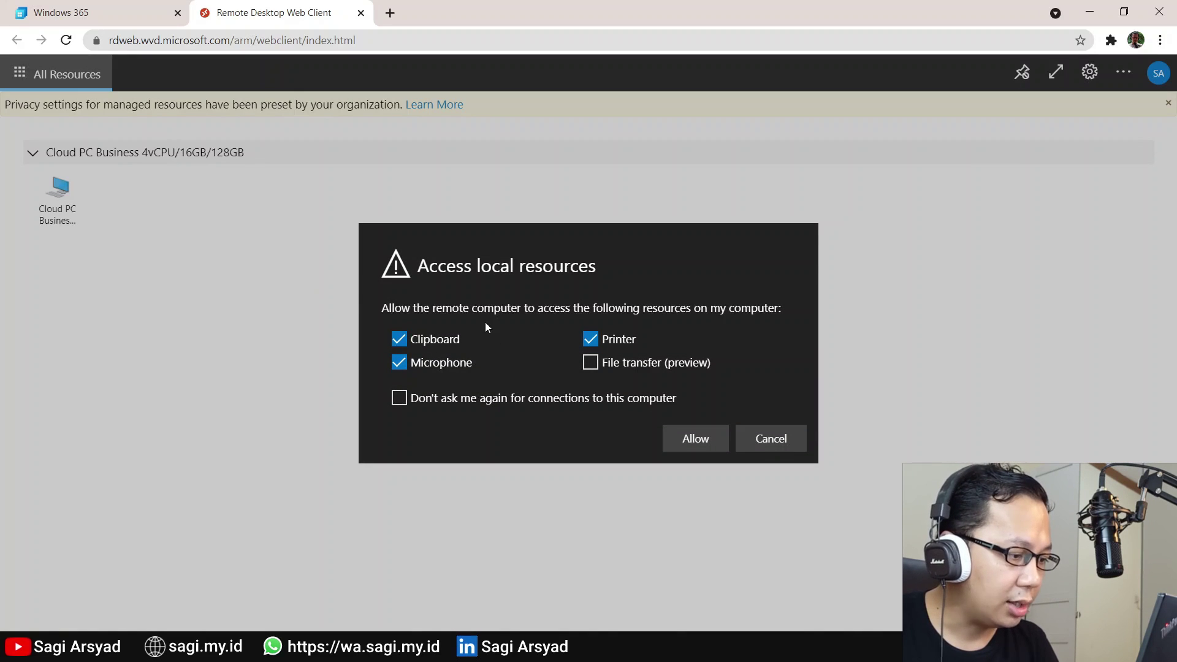
pyautogui.click(589, 363)
pyautogui.click(445, 400)
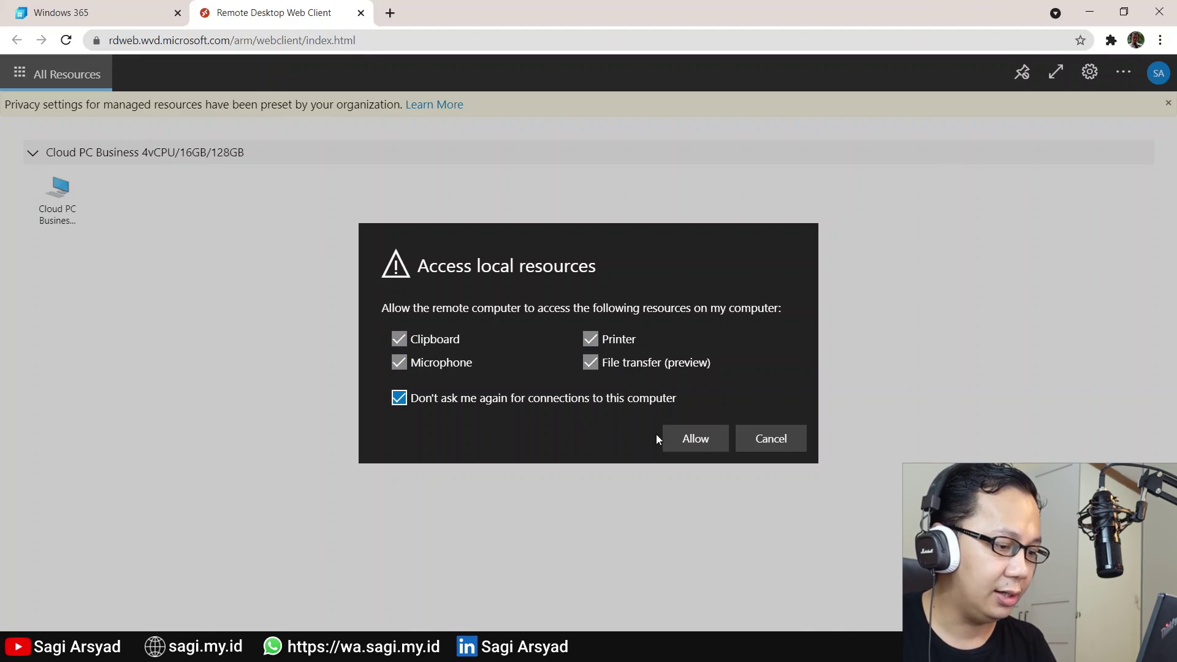
pyautogui.click(675, 439)
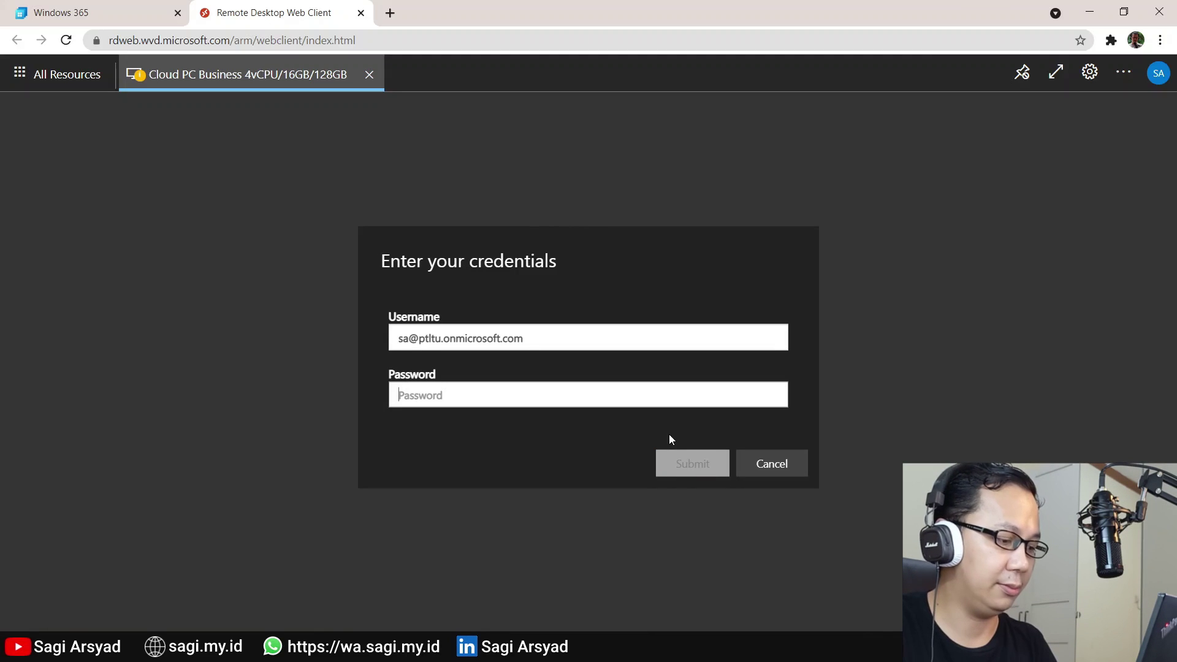
# Sign in to the cloud PC with the account password and try the session in full-screen view
pyautogui.write('••••••••••••')
pyautogui.press('Return')
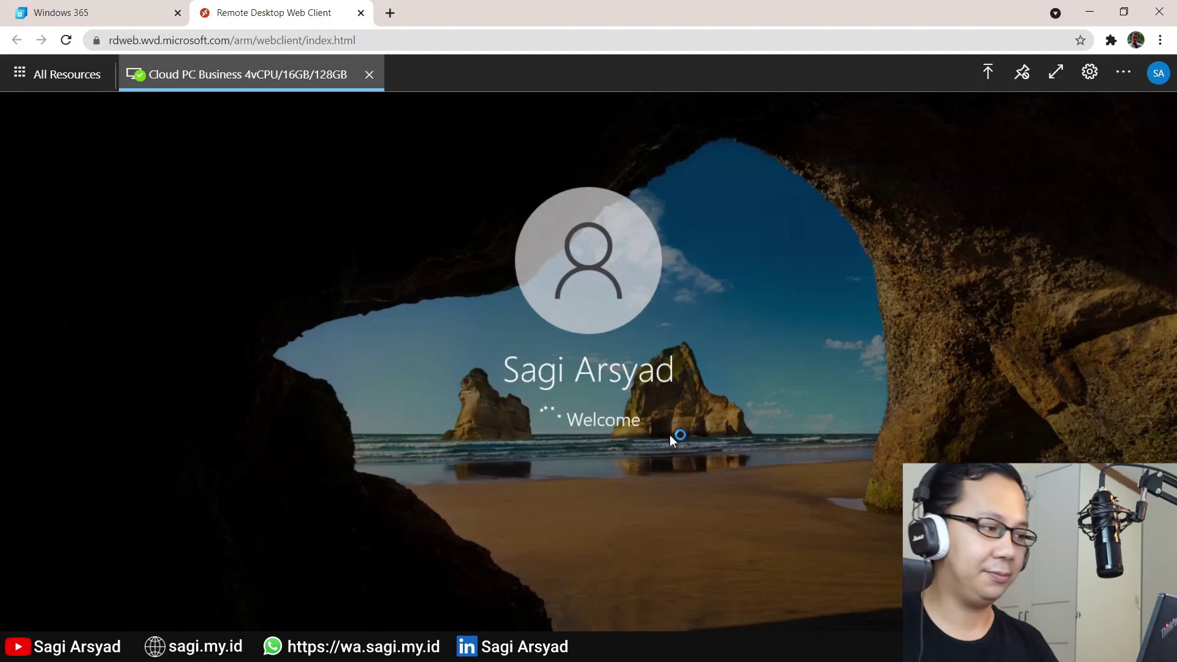
pyautogui.click(1056, 72)
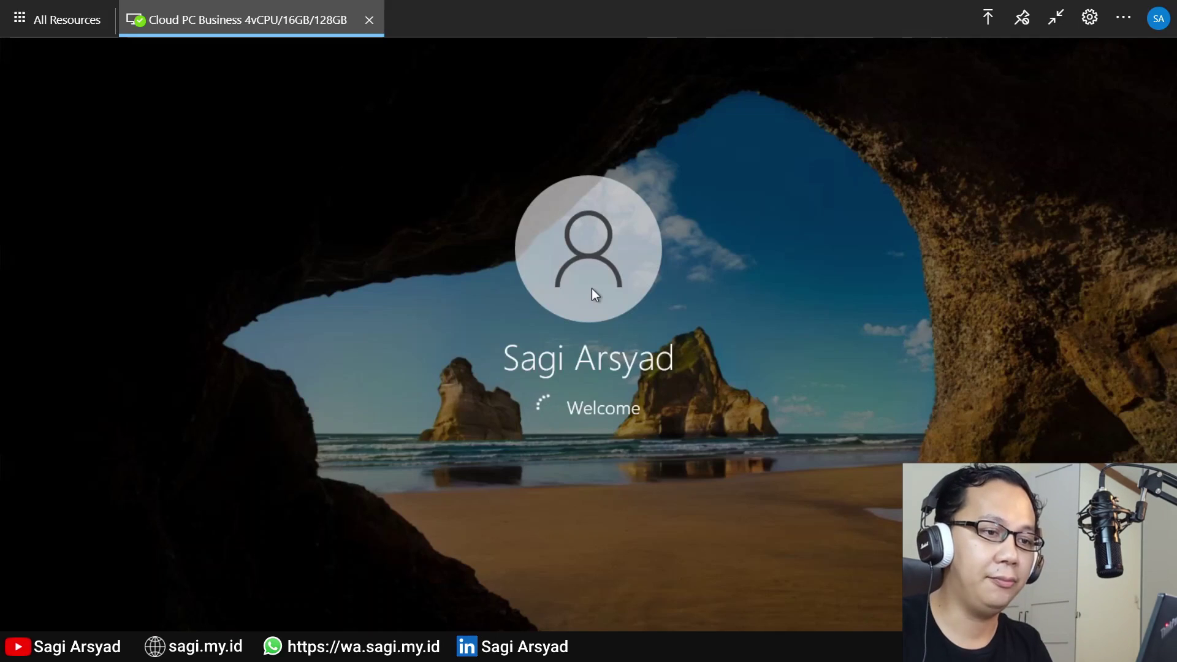
pyautogui.click(1051, 25)
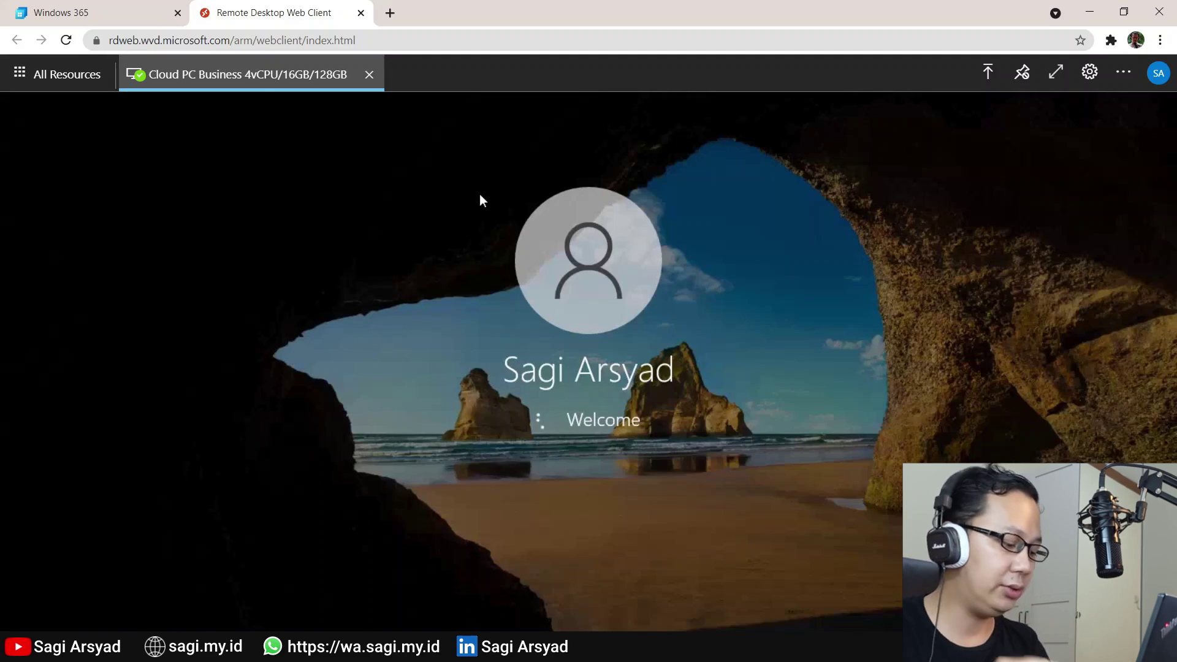
# Search the local computer for "remote", view the cloud PC listing in the Remote Desktop app, and minimize that app
pyautogui.press('super')
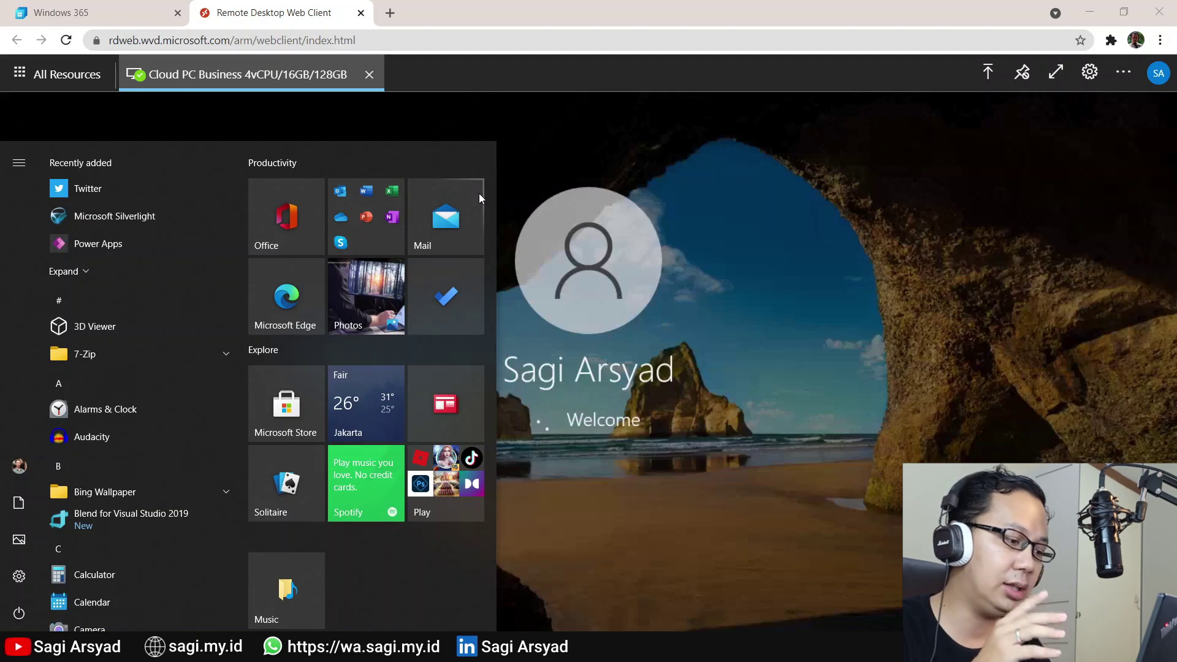
pyautogui.write('remote')
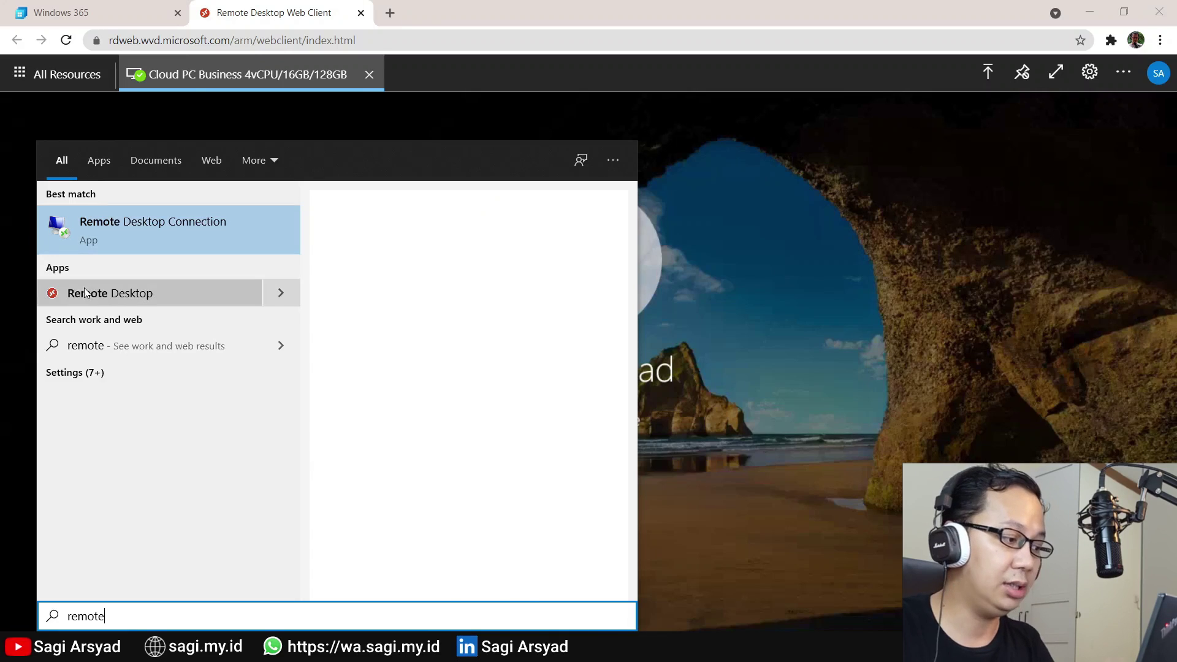
pyautogui.click(52, 303)
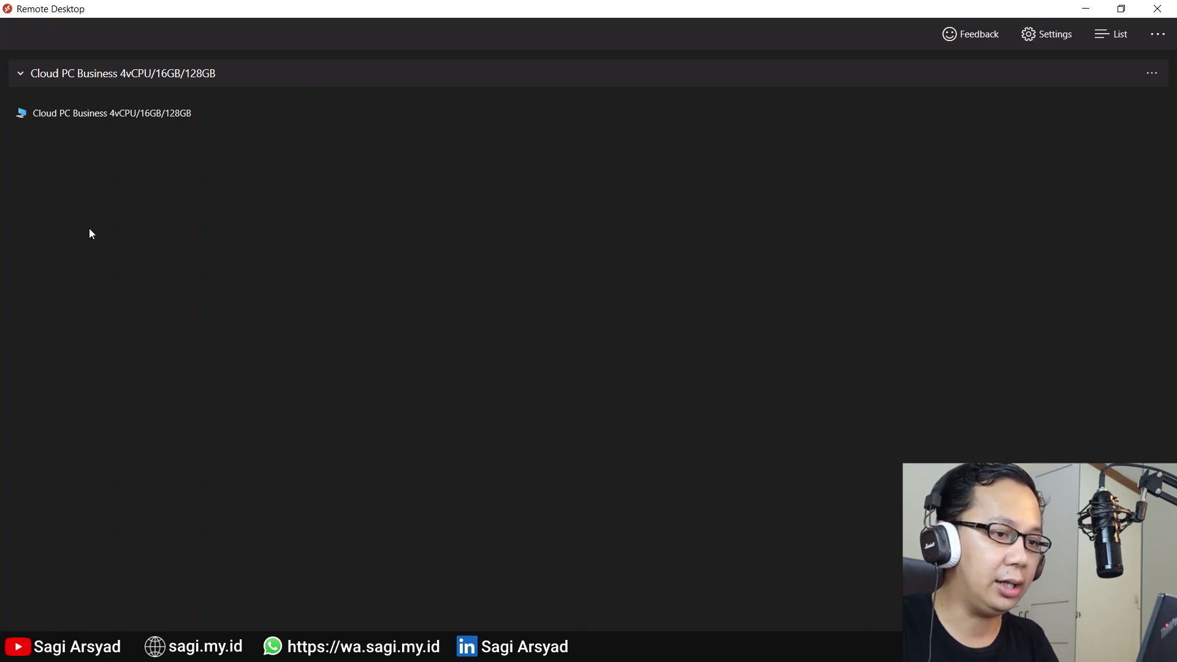
pyautogui.click(1070, 5)
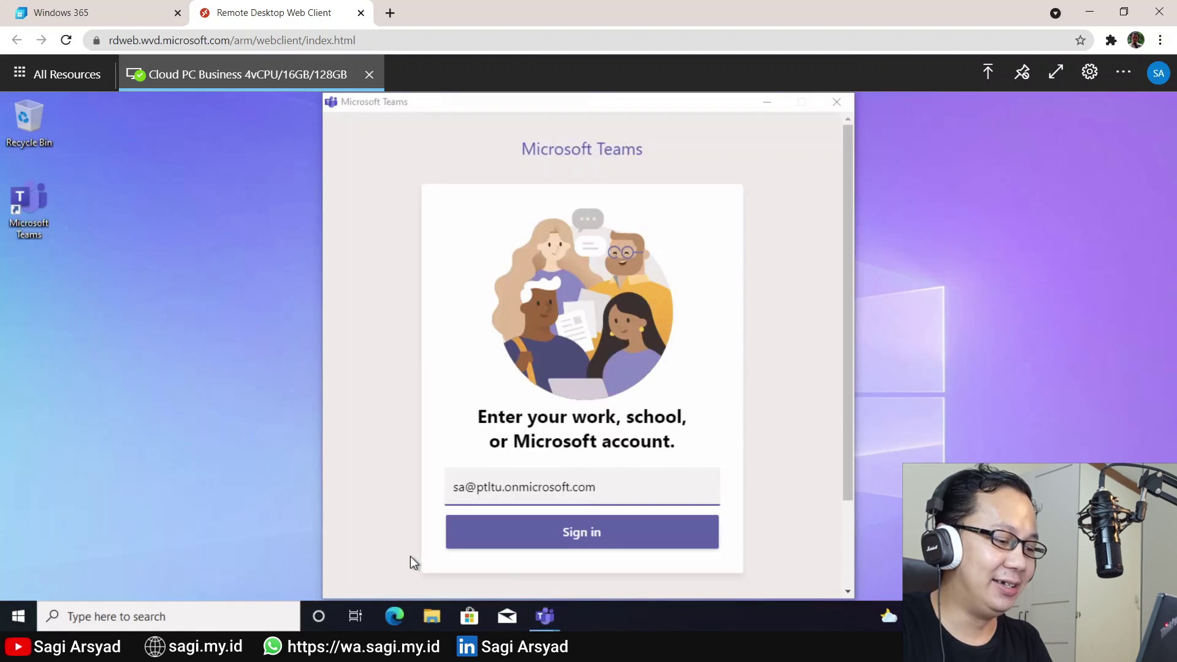
# Sign in to Microsoft Teams on the cloud PC with the prefilled account, minimize it, and launch Word
pyautogui.click(494, 534)
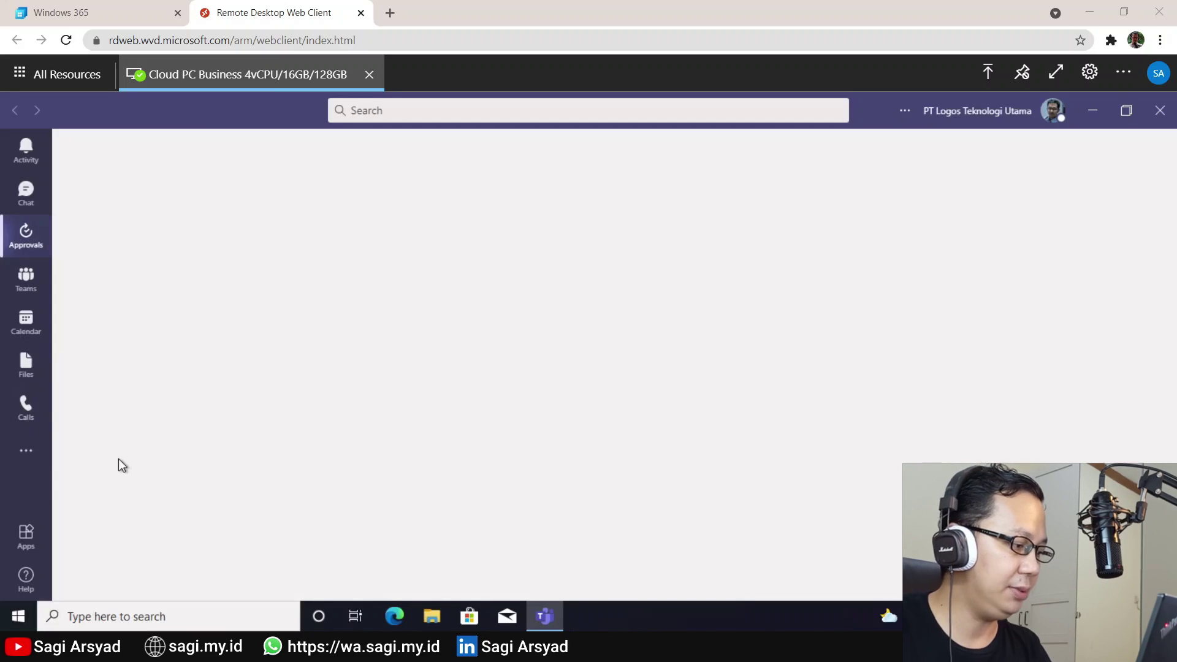
pyautogui.click(1091, 111)
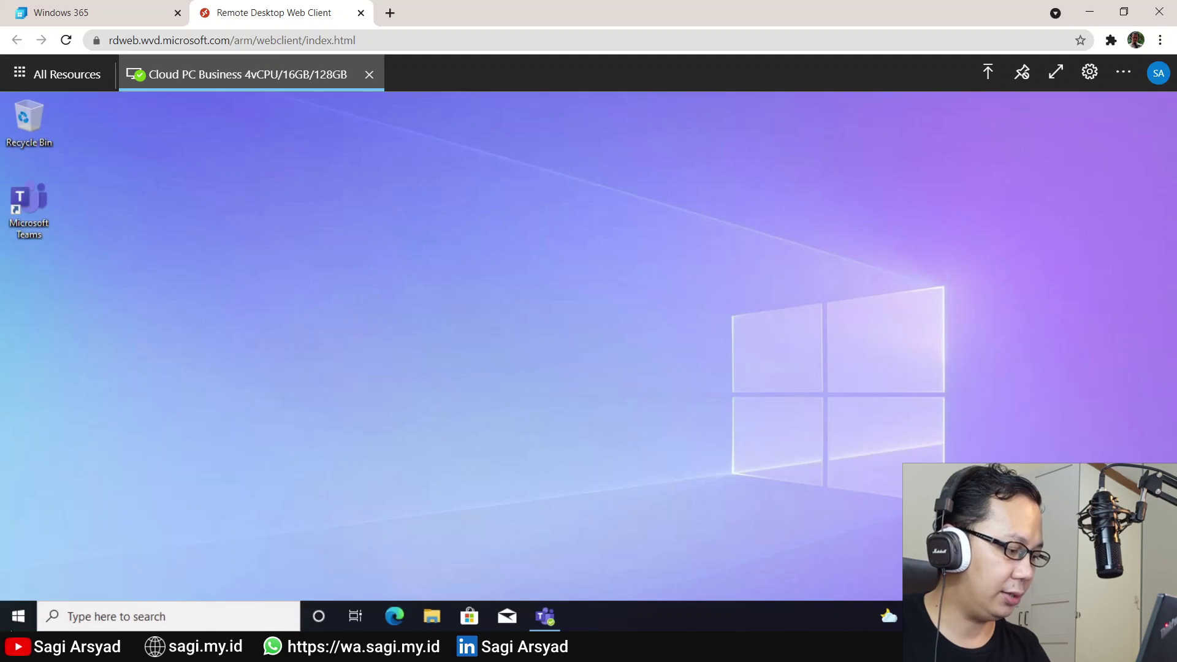
pyautogui.click(12, 620)
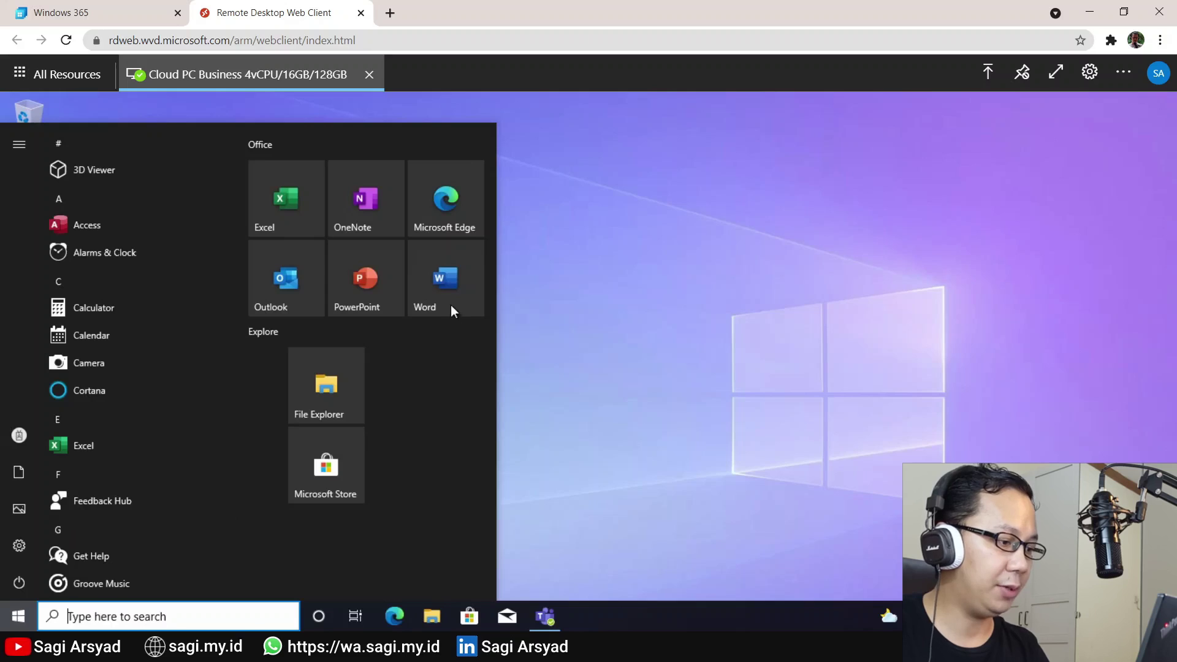
pyautogui.click(430, 297)
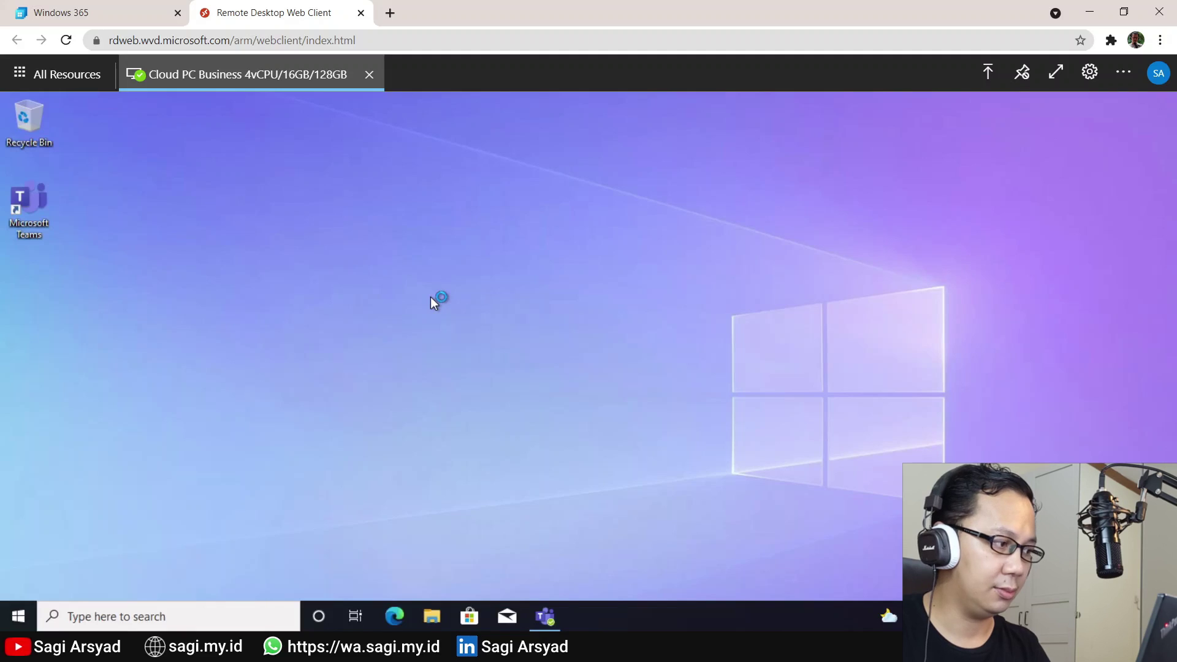
# Sign in to Profile 1 in Microsoft Edge on the cloud PC and complete its setup with the Informational new tab page and sync
pyautogui.click(385, 613)
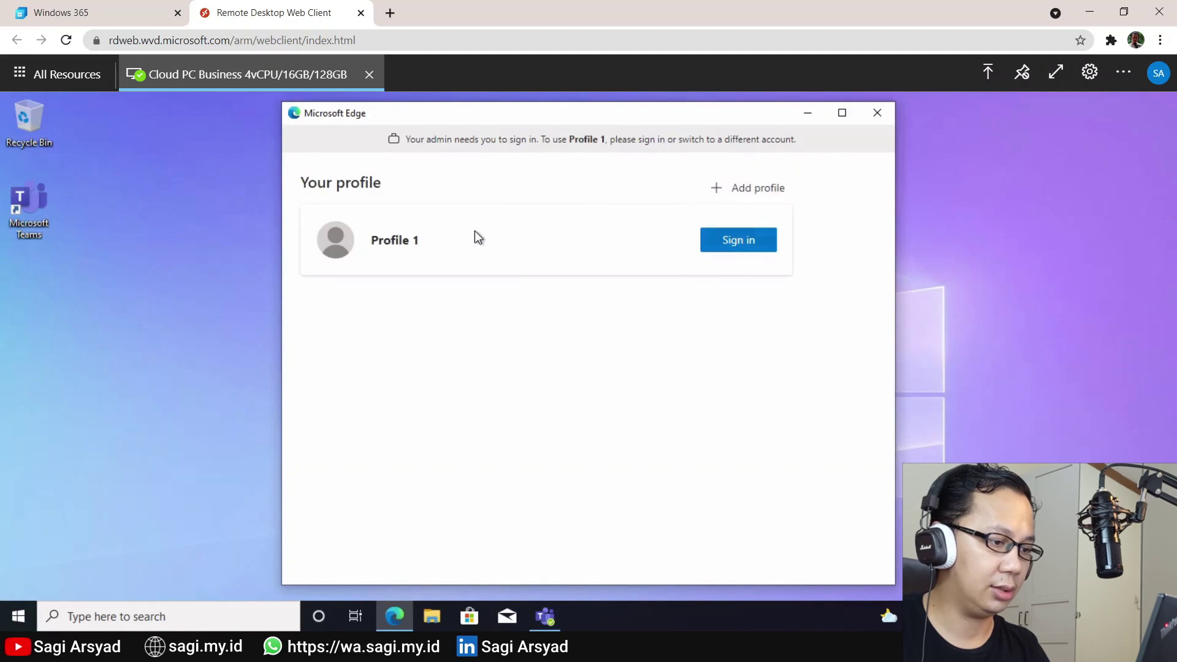
pyautogui.click(723, 242)
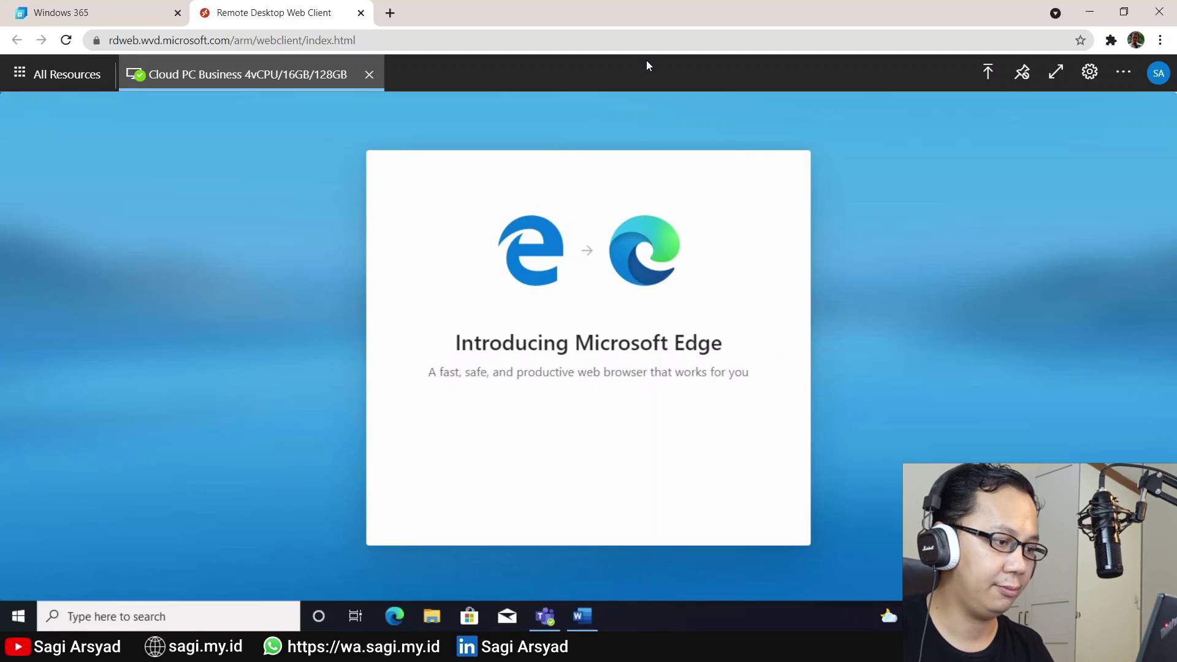
pyautogui.click(579, 616)
pyautogui.click(578, 616)
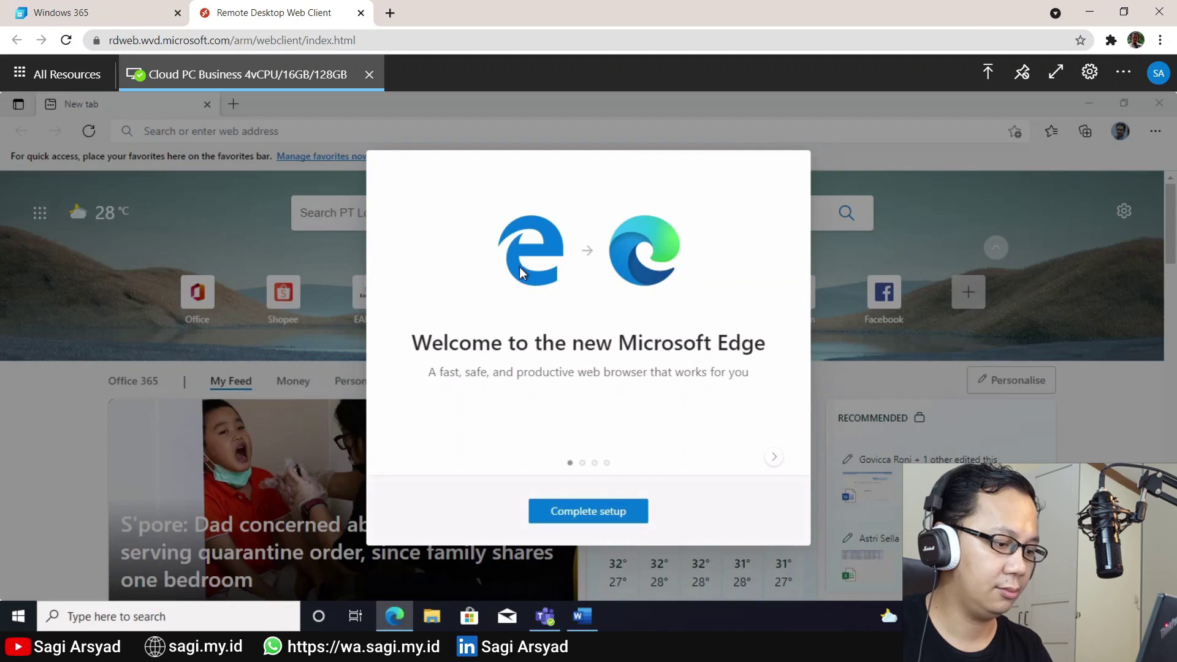
pyautogui.click(607, 513)
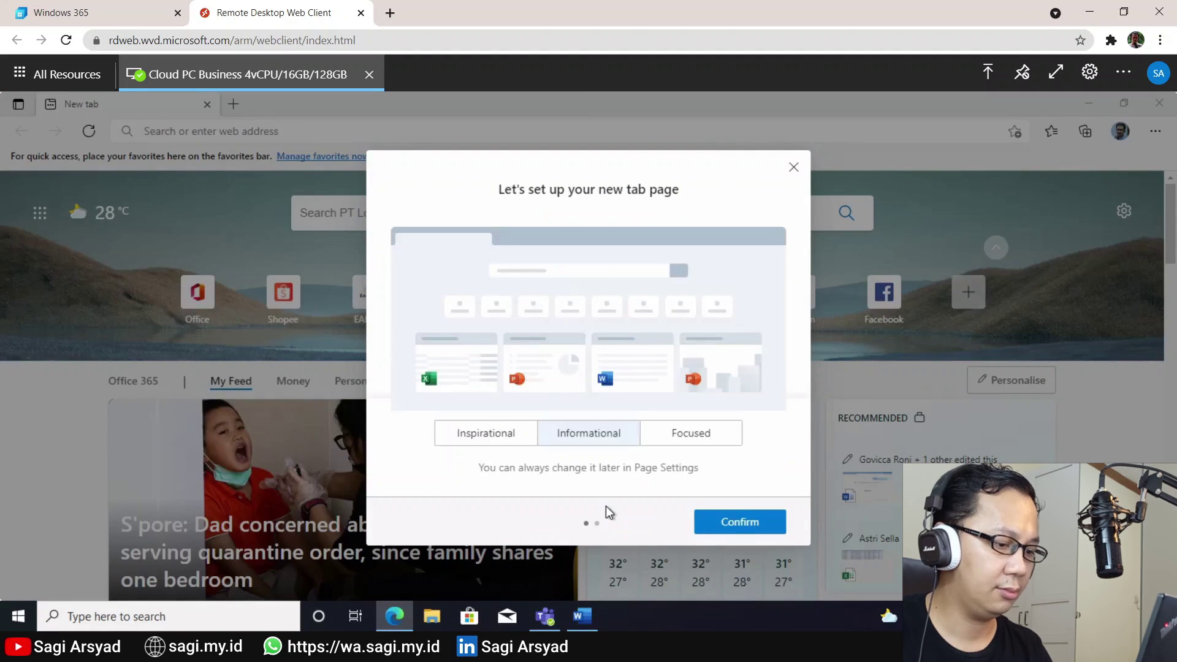
pyautogui.click(741, 523)
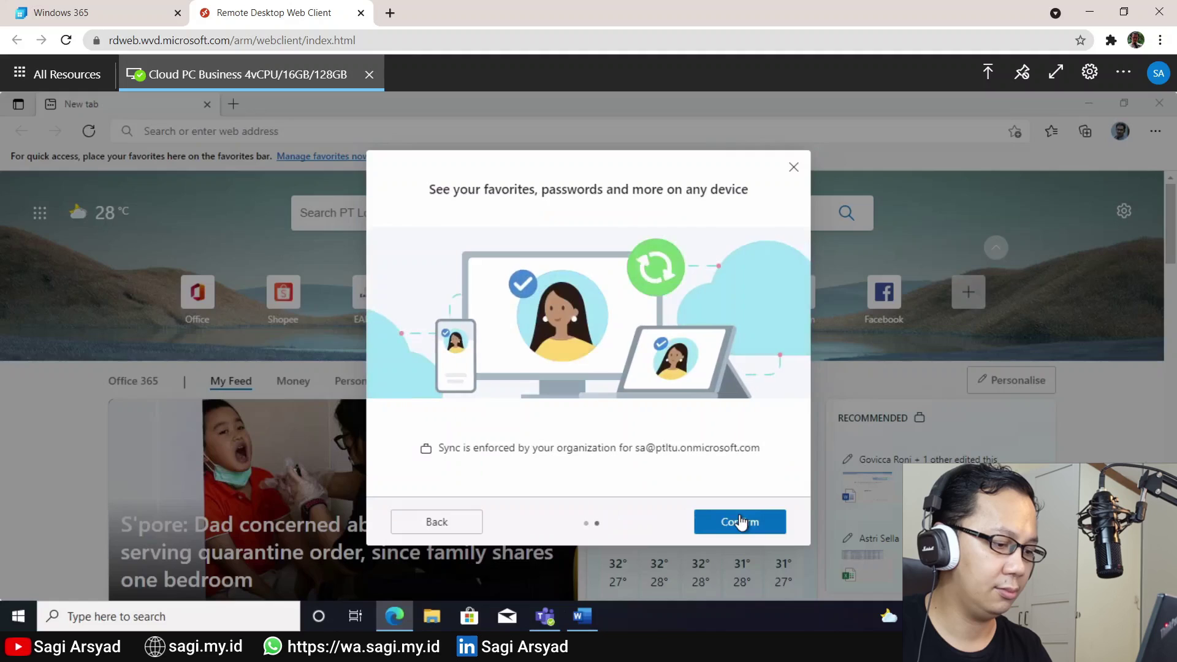
pyautogui.click(741, 522)
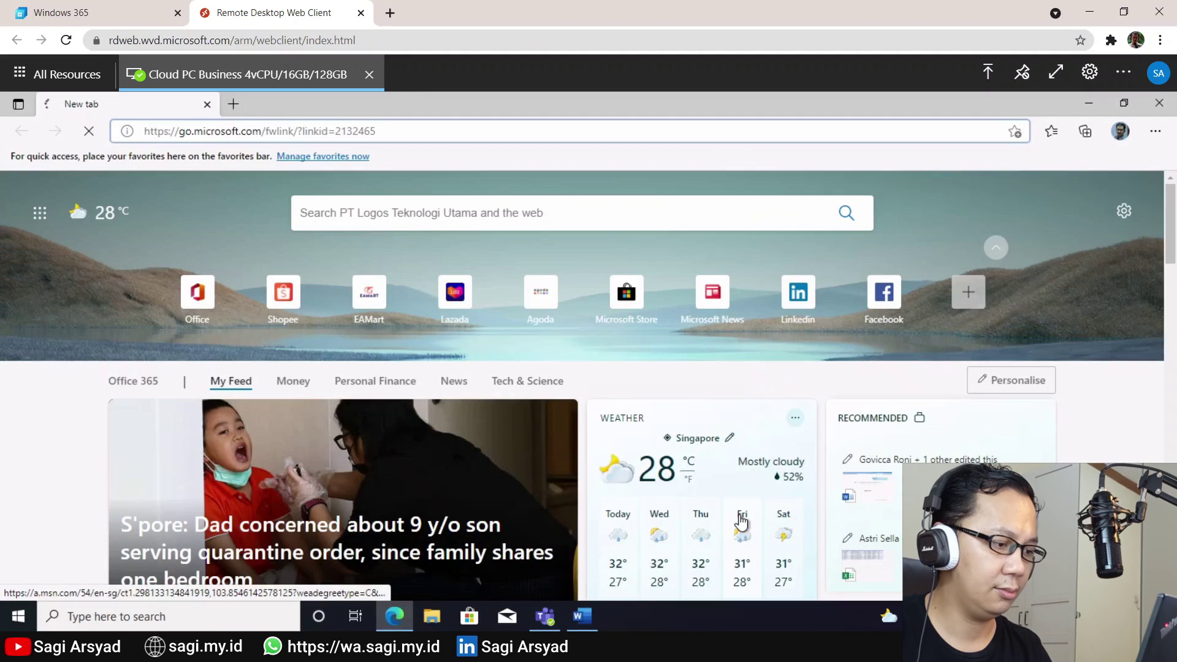
pyautogui.click(353, 143)
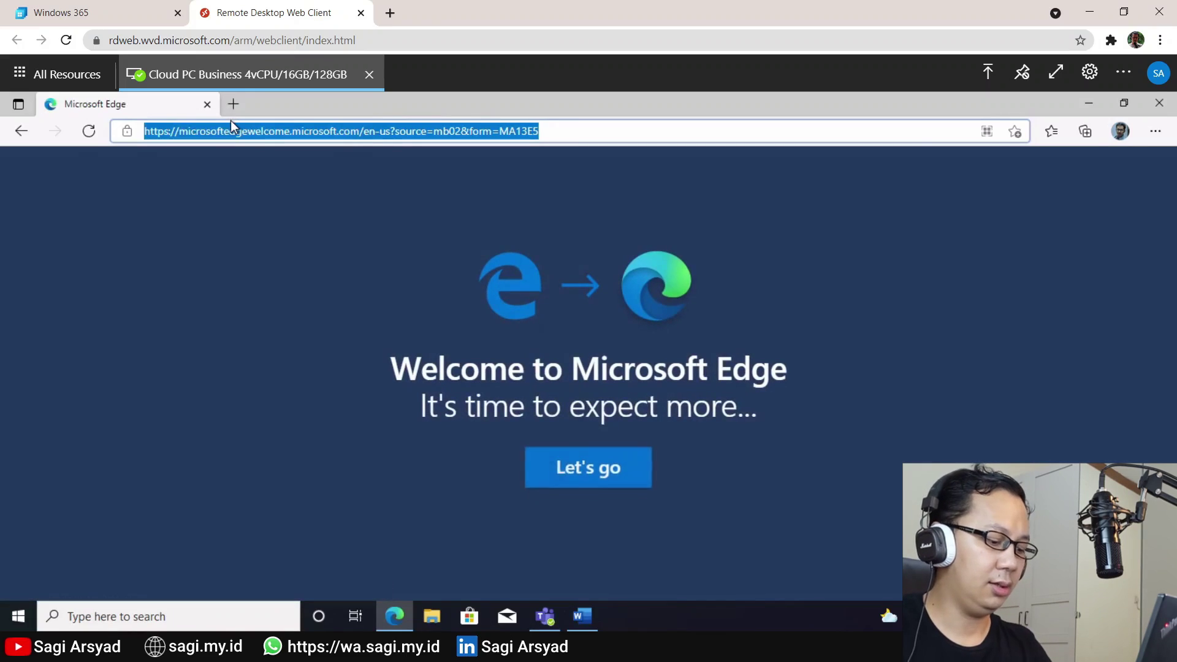
pyautogui.hotkey('ctrl', 't')
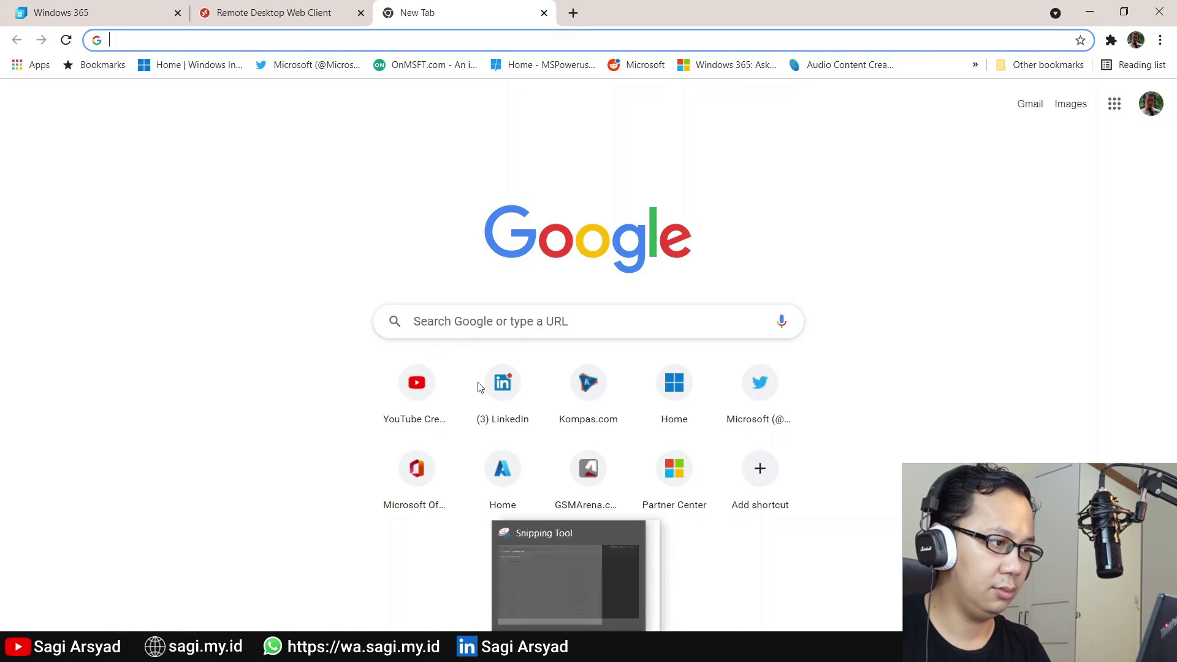
pyautogui.middleClick(480, 6)
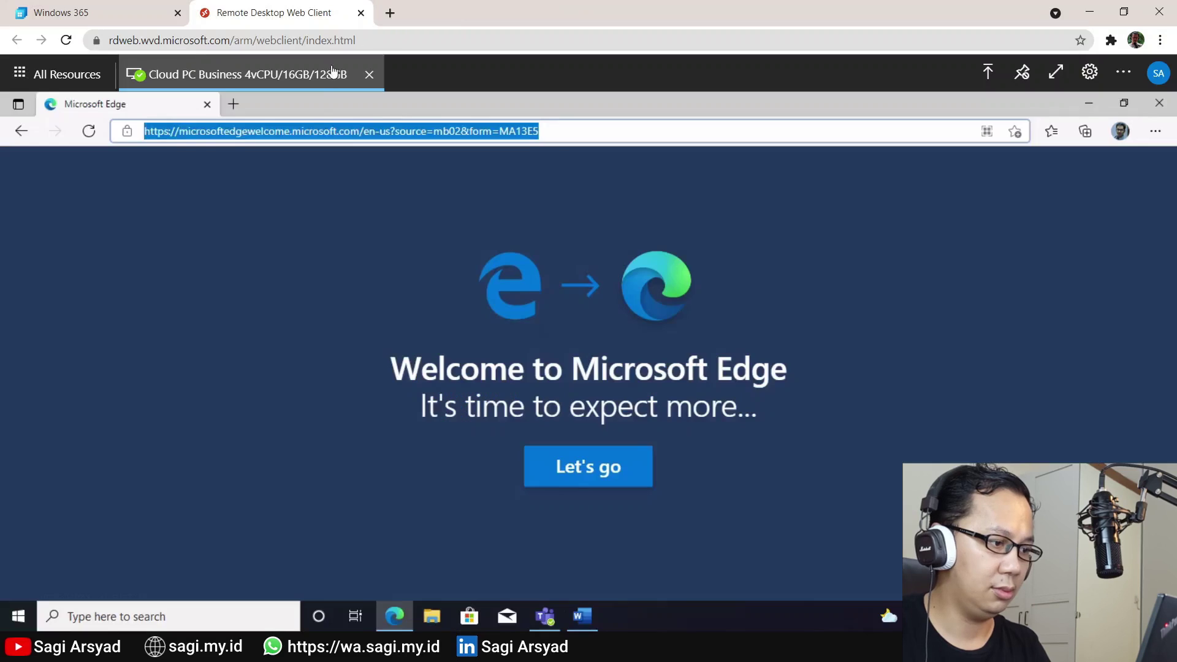
# Load google.com/chrome in a new tab of the cloud PC's Edge browser
pyautogui.click(237, 105)
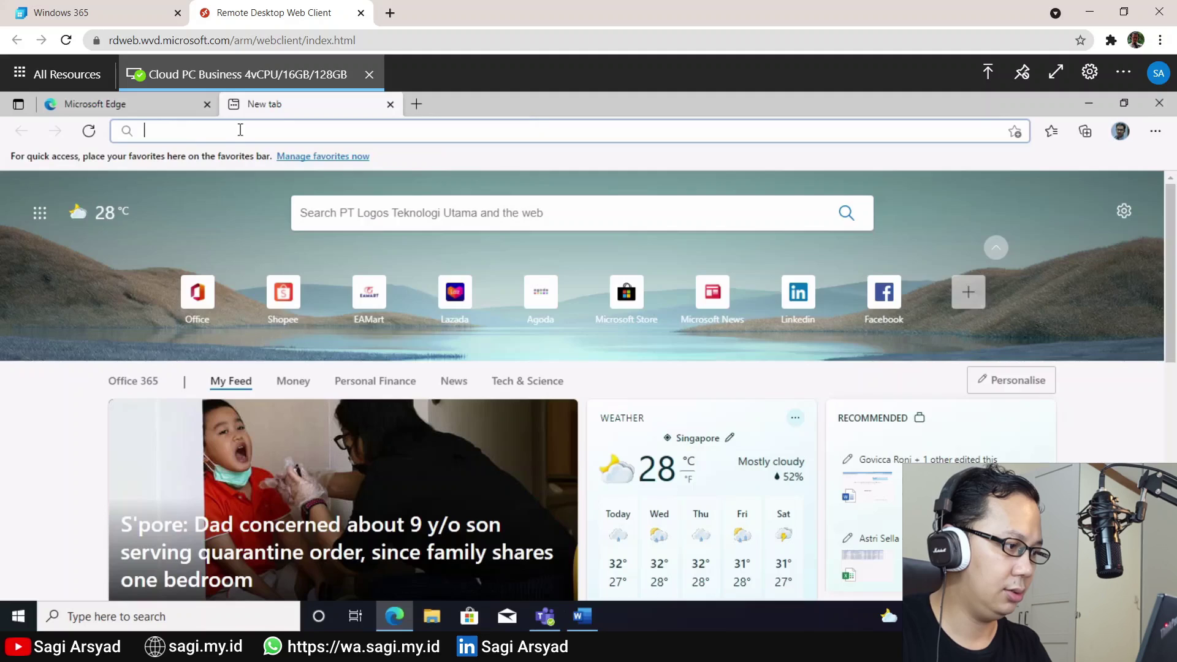
pyautogui.write('op')
pyautogui.press('BackSpace')
pyautogui.press('BackSpace')
pyautogui.write('g')
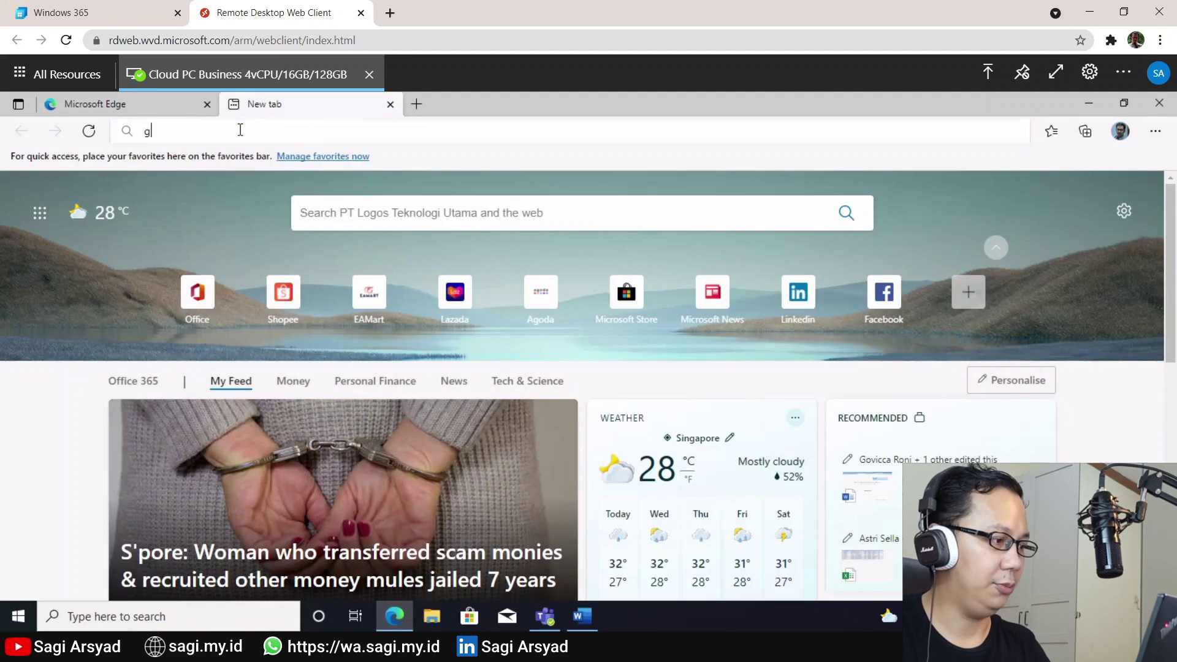
pyautogui.write('oo')
pyautogui.press('BackSpace')
pyautogui.press('BackSpace')
pyautogui.press('BackSpace')
pyautogui.press('BackSpace')
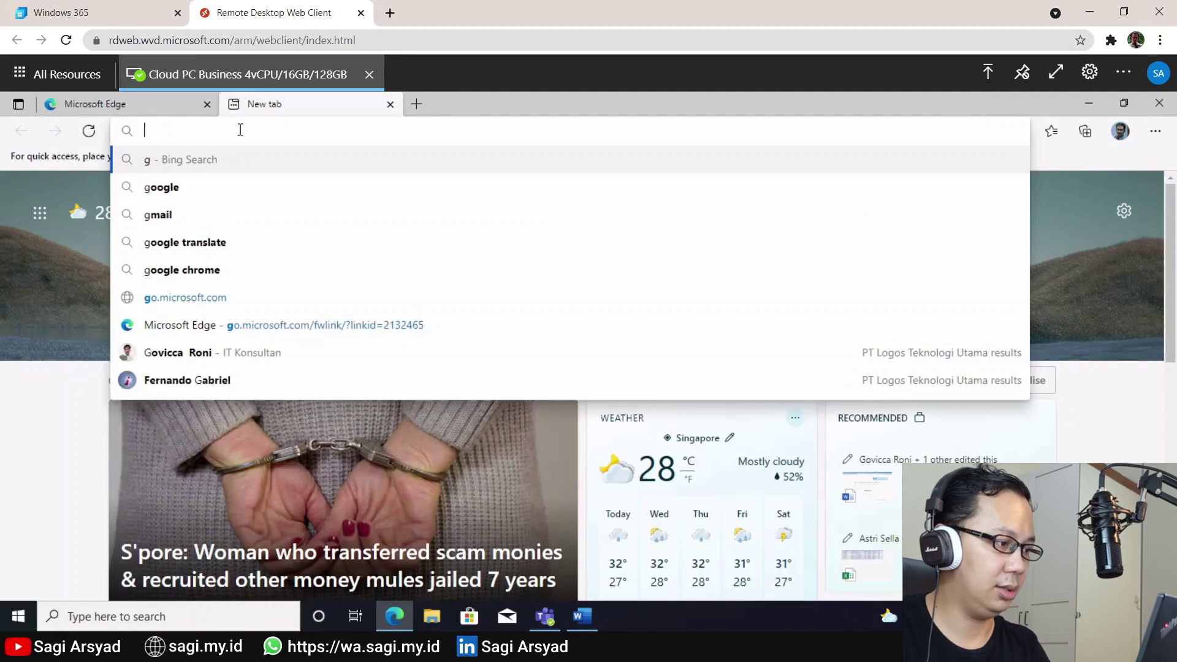
pyautogui.write('go')
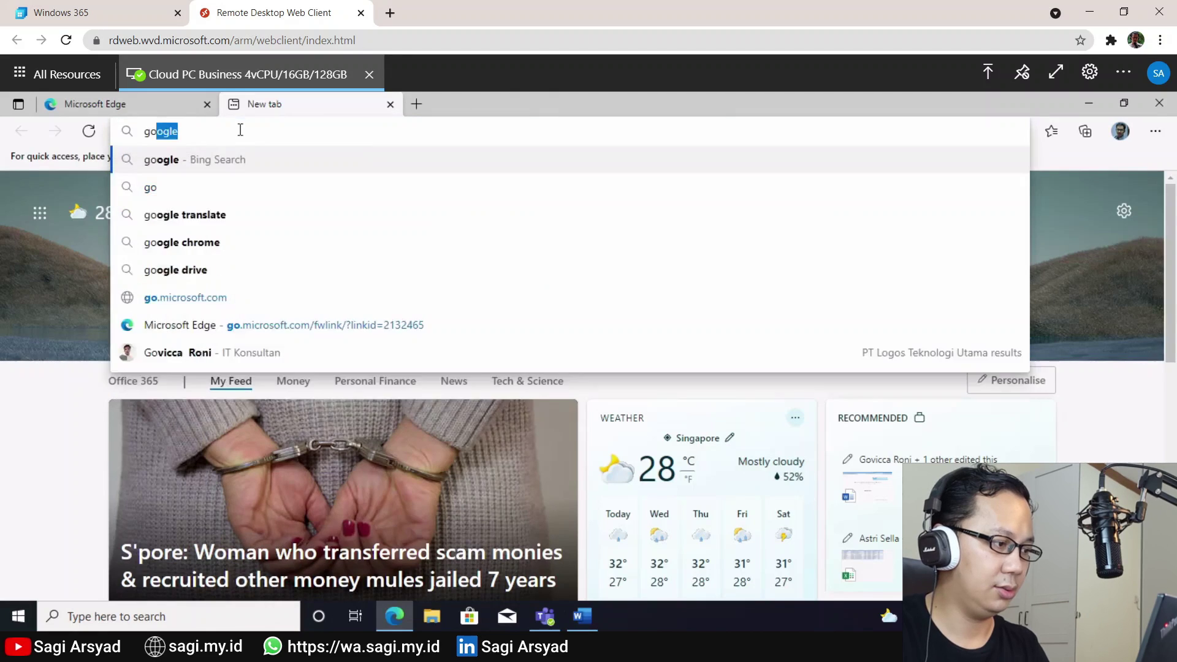
pyautogui.write('ogle.com/chrome')
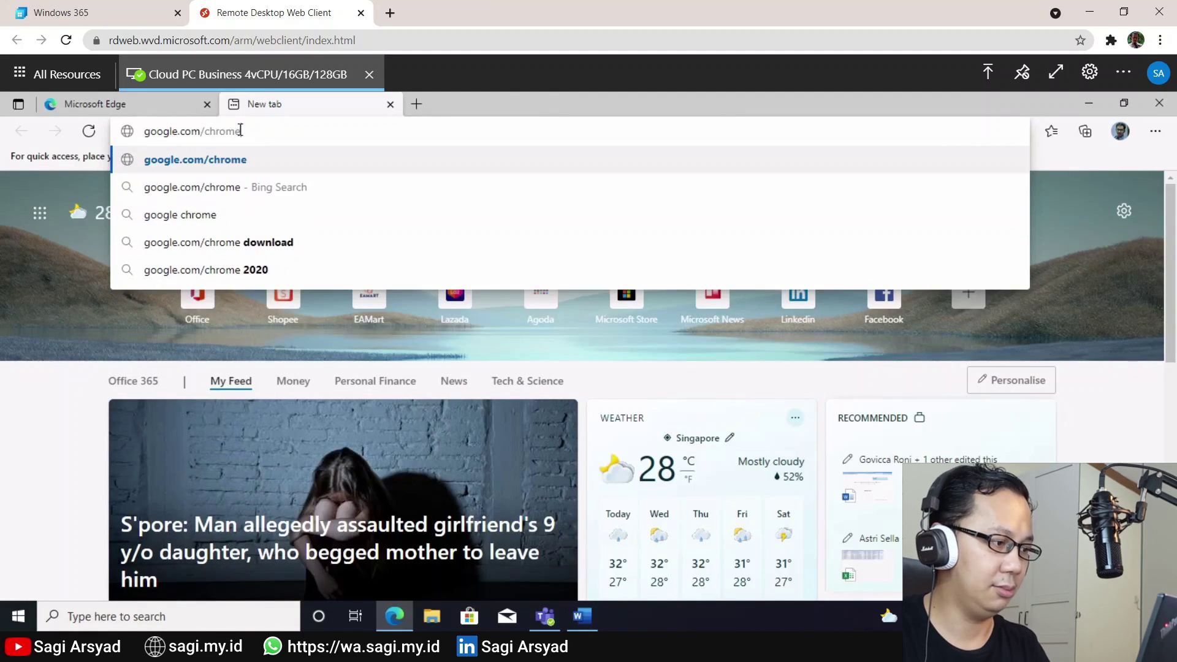
pyautogui.press('Return')
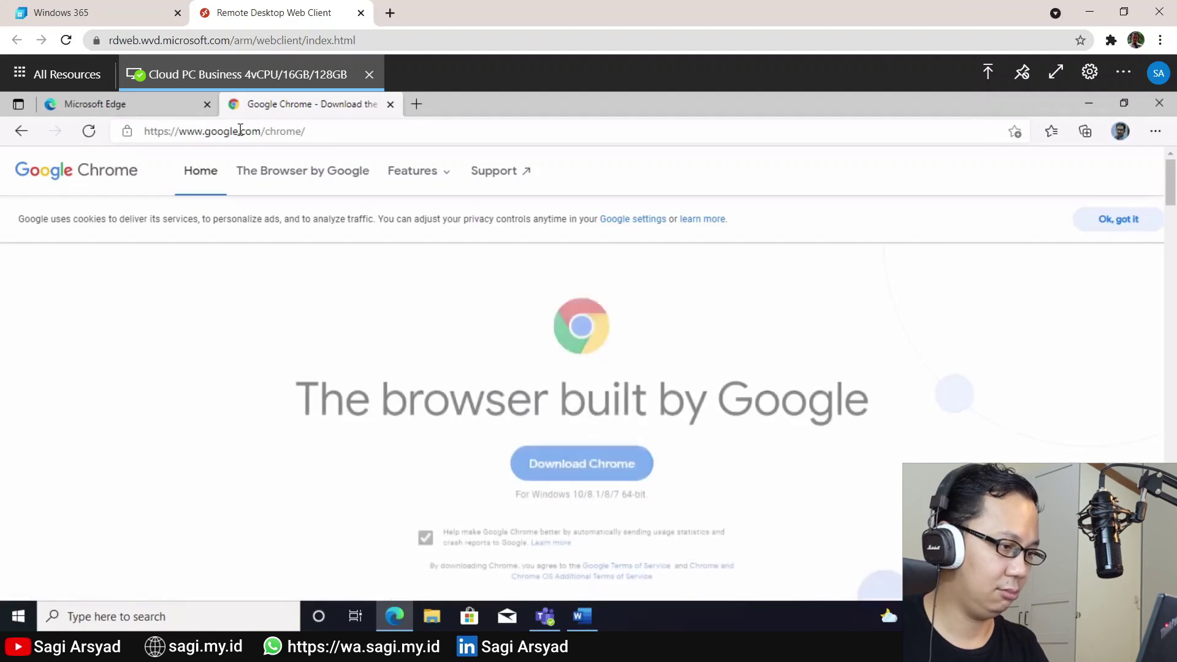
# Turn off the option to send usage statistics and crash reports on the Chrome download page
pyautogui.click(424, 524)
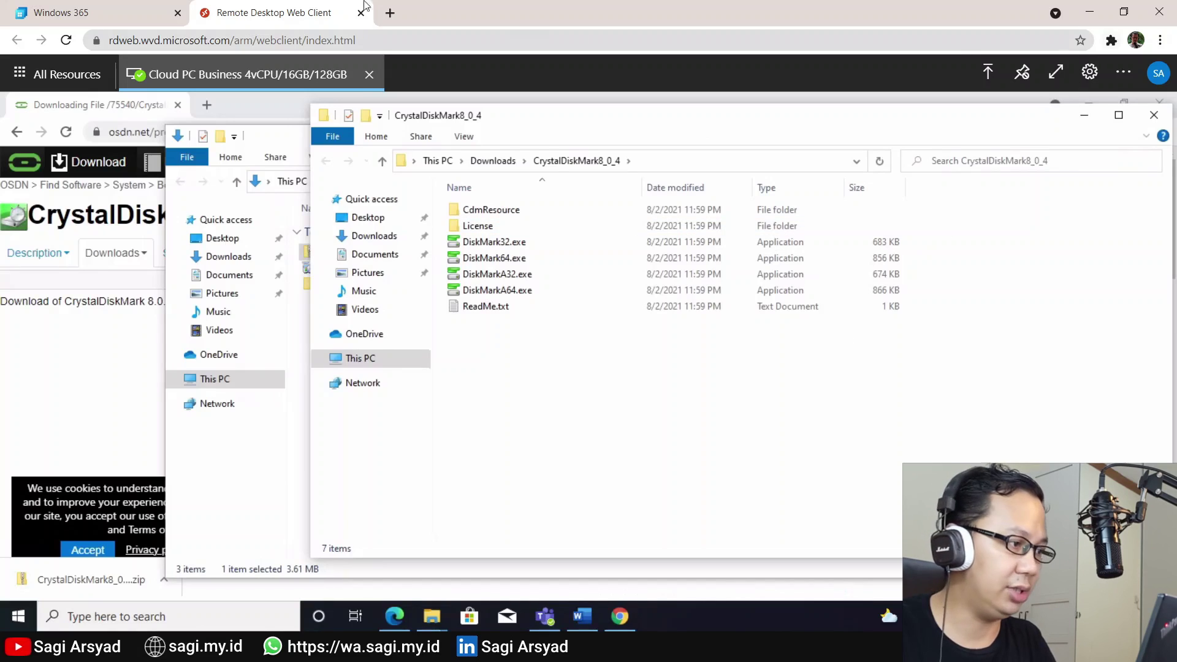
# Close the Remote Desktop Web Client session in the local browser and switch to the Remote Desktop app
pyautogui.hotkey('ctrl', 'w')
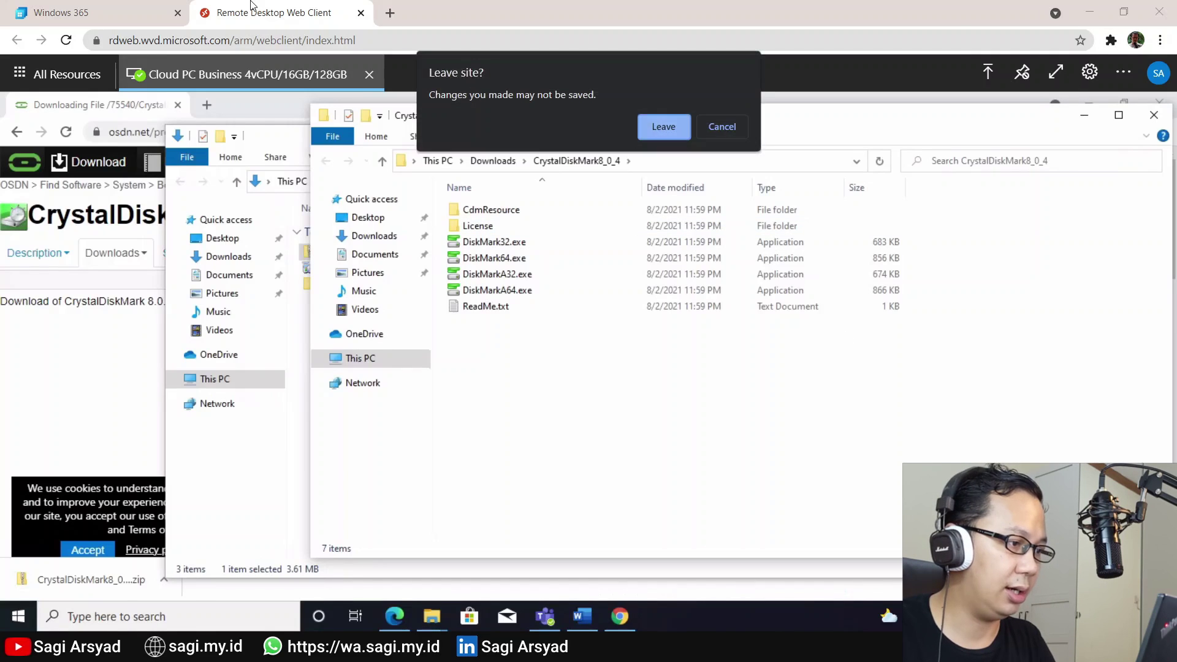
pyautogui.click(652, 127)
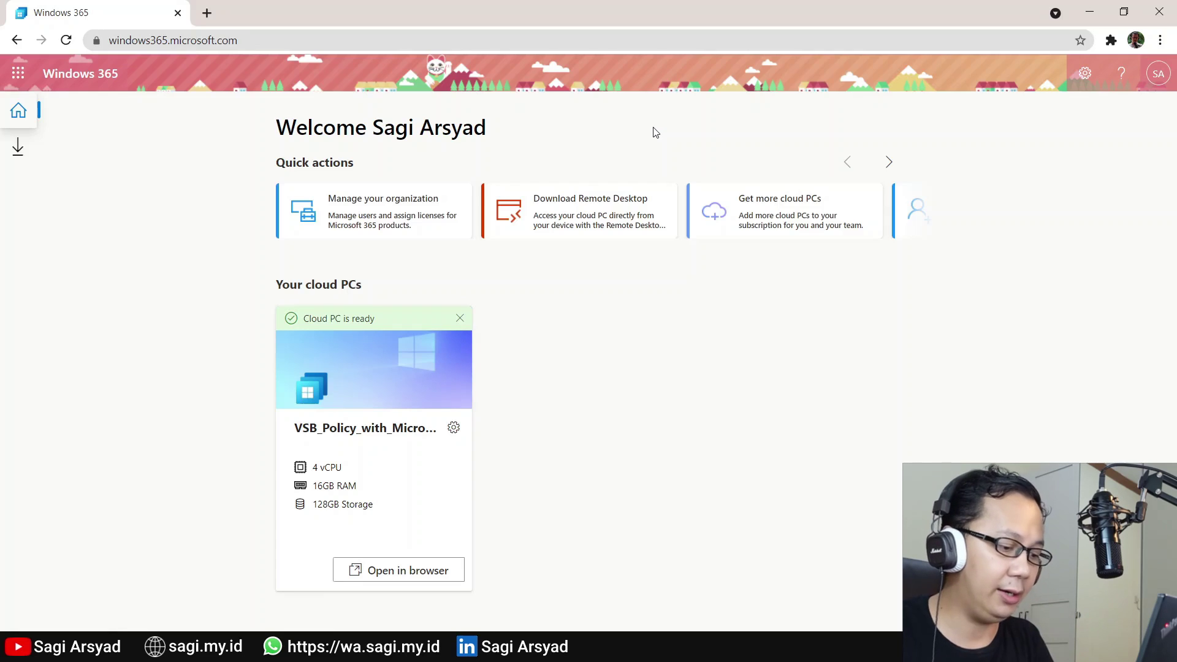
pyautogui.hotkey('alt', 'Tab')
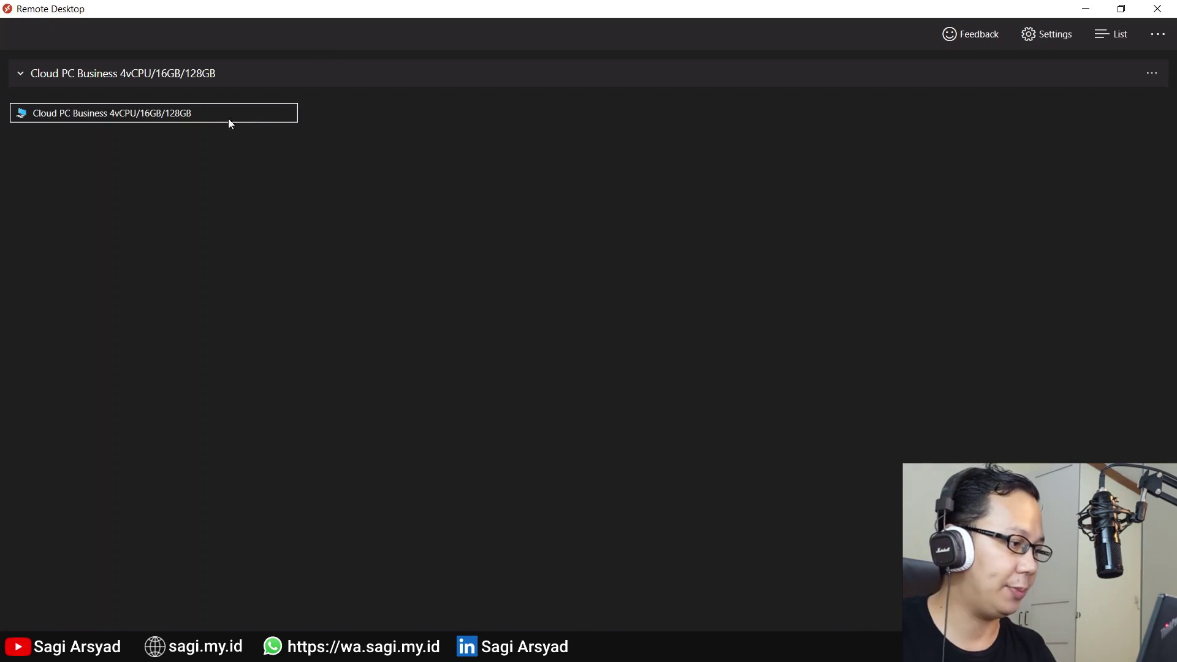
# Connect to Cloud PC Business 4vCPU/16GB/128GB with the account password and have the credentials remembered
pyautogui.click(209, 116)
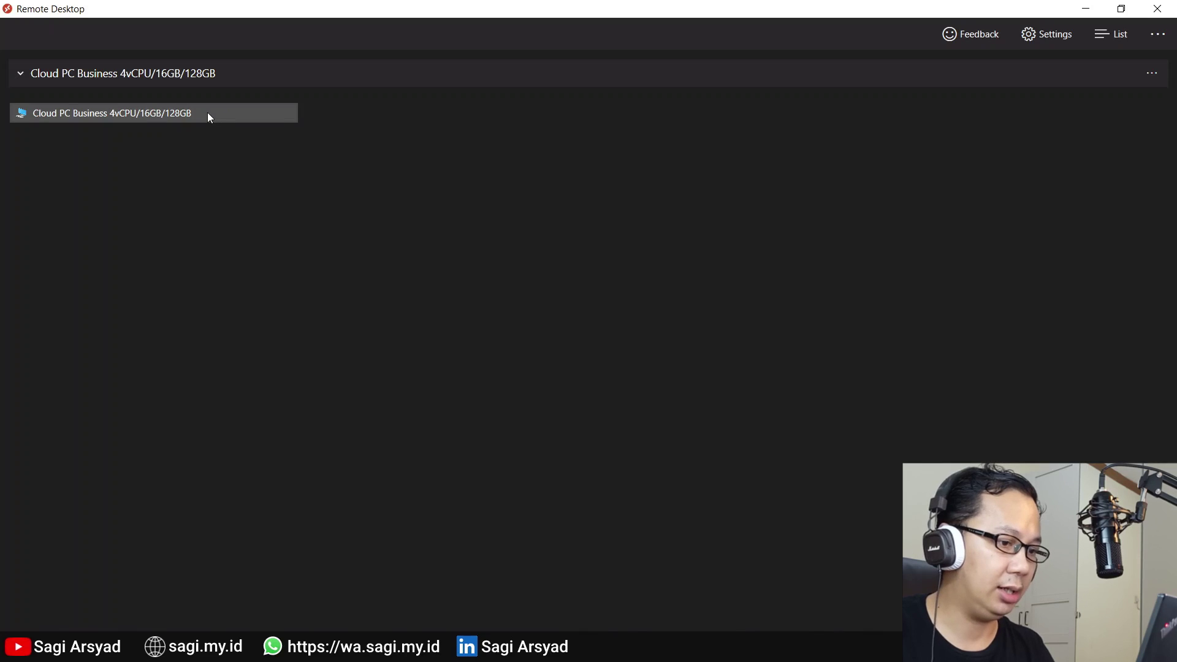
pyautogui.doubleClick(99, 113)
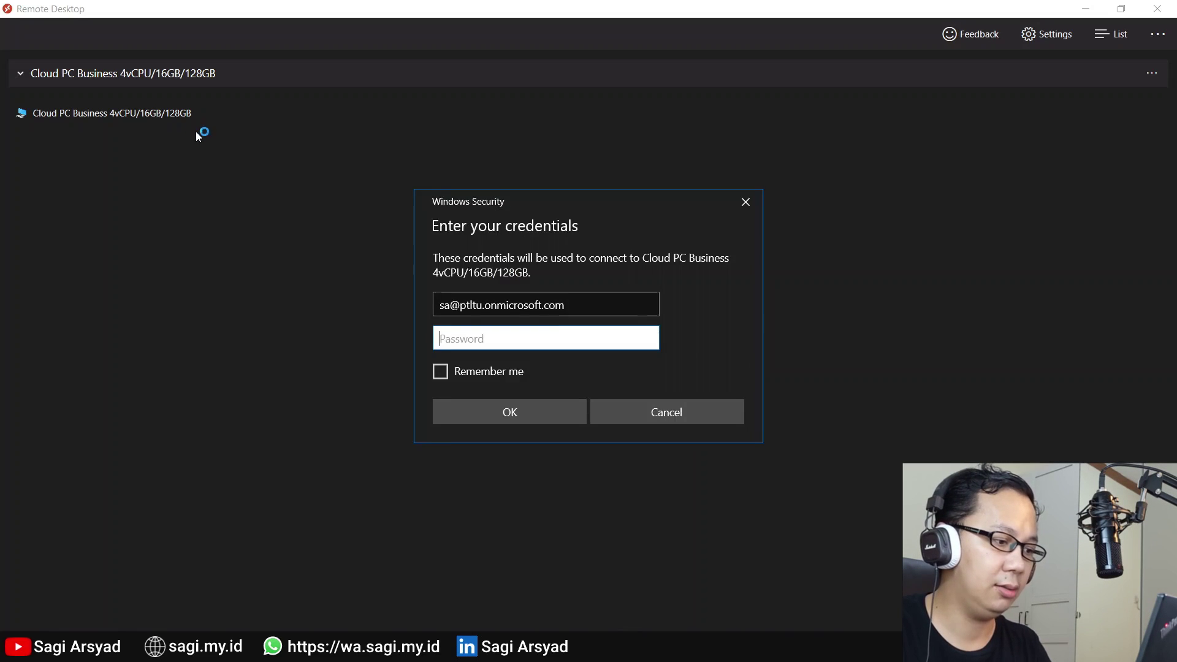
pyautogui.write('••')
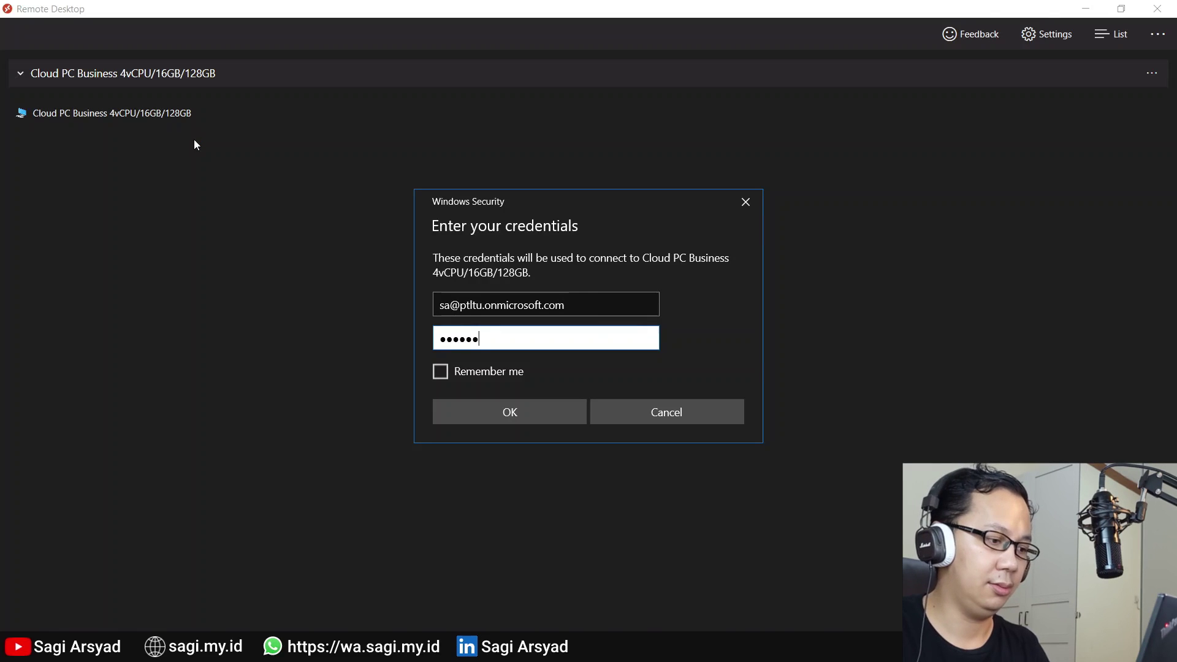
pyautogui.press('BackSpace')
pyautogui.press('BackSpace')
pyautogui.press('BackSpace')
pyautogui.write('••')
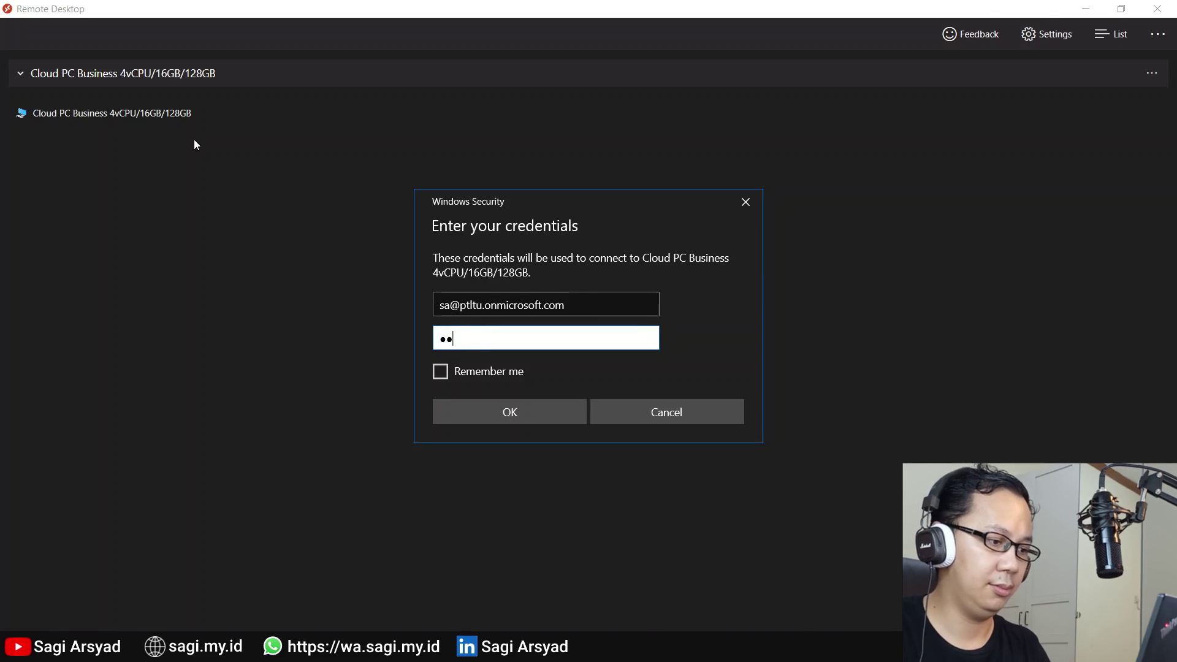
pyautogui.write('••••••••')
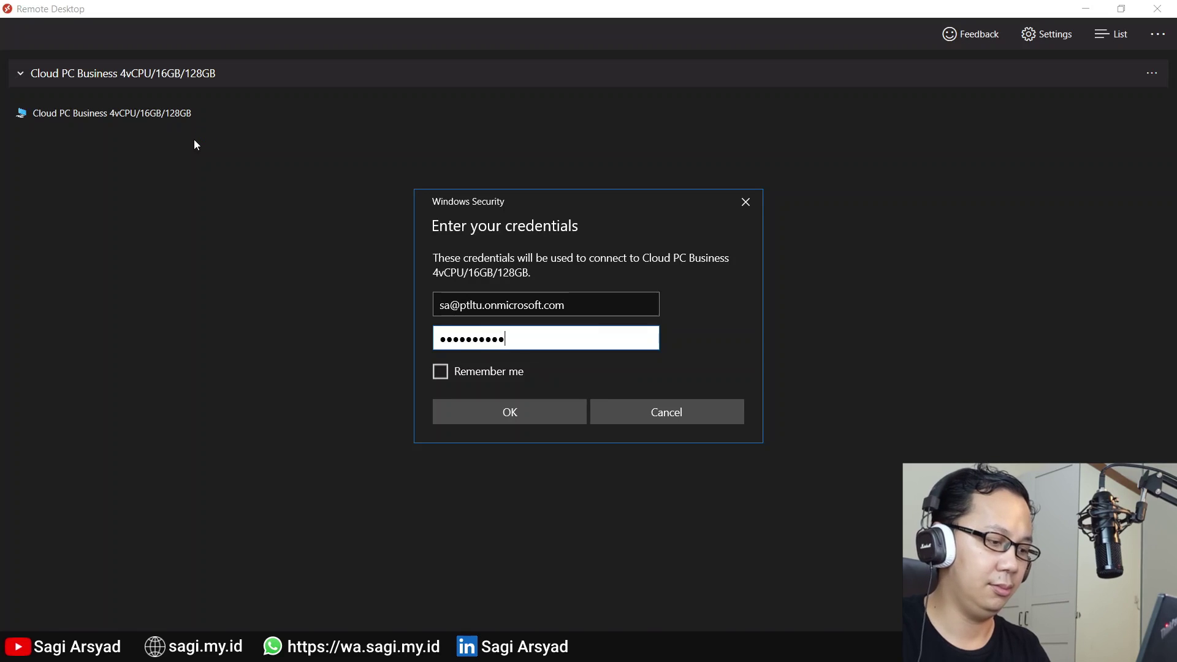
pyautogui.click(441, 372)
pyautogui.click(469, 414)
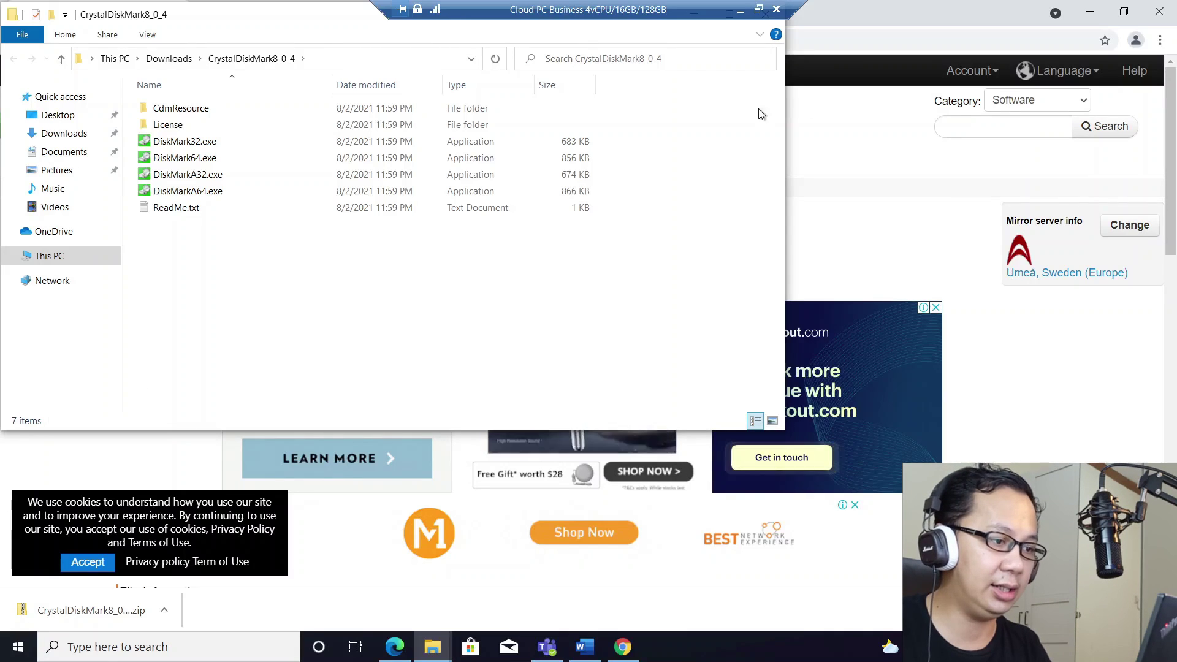
# Move the CrystalDiskMark8_0_4 and Downloads folder windows down from the screen's upper edge, with CrystalDiskMark8_0_4 in front
pyautogui.moveTo(176, 22); pyautogui.dragTo(413, 149)
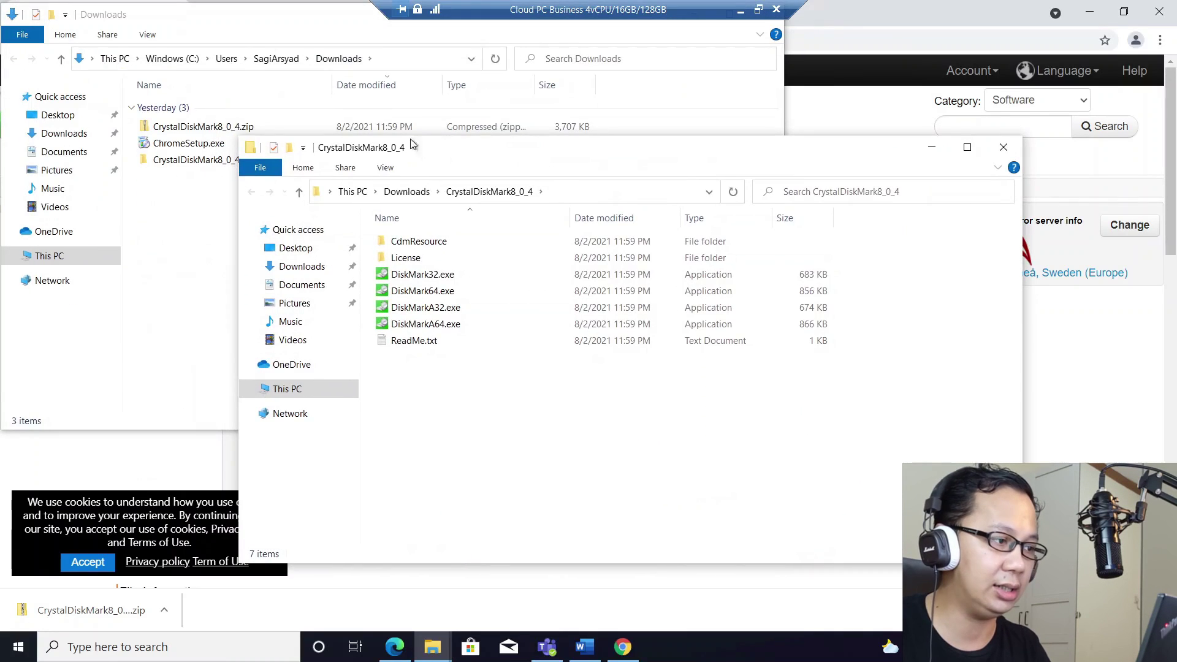
pyautogui.click(350, 101)
pyautogui.moveTo(259, 20); pyautogui.dragTo(320, 172)
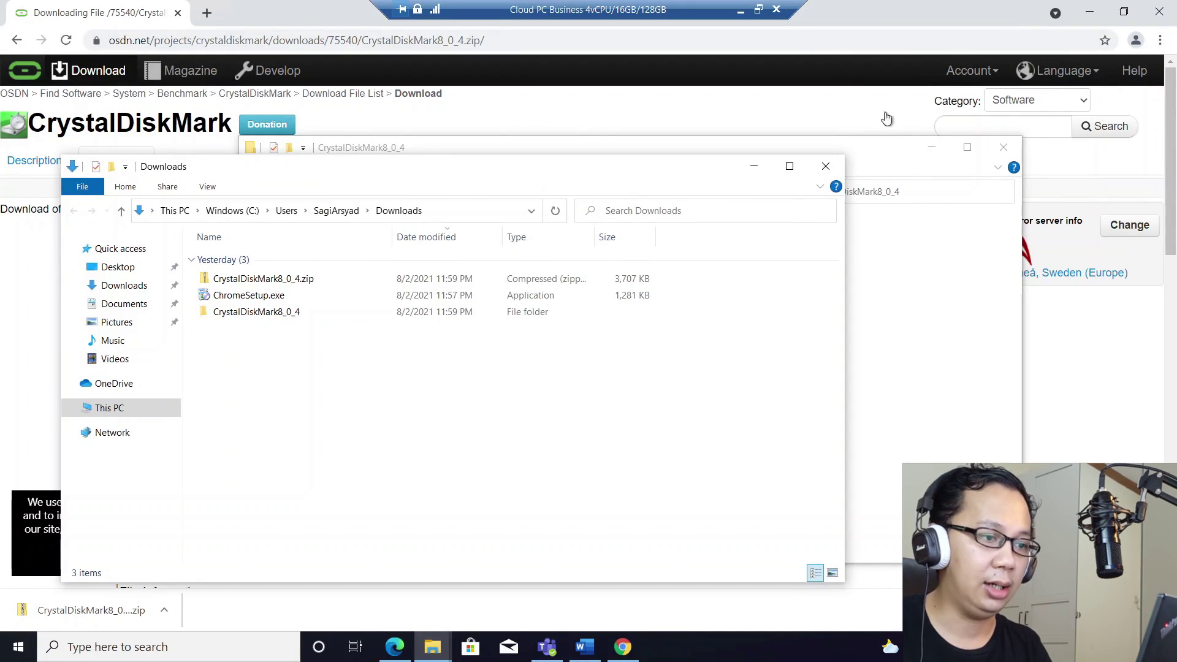
pyautogui.click(875, 153)
# Bring Chrome to the front on the cloud PC and load speedtest.net in the current tab
pyautogui.click(268, 15)
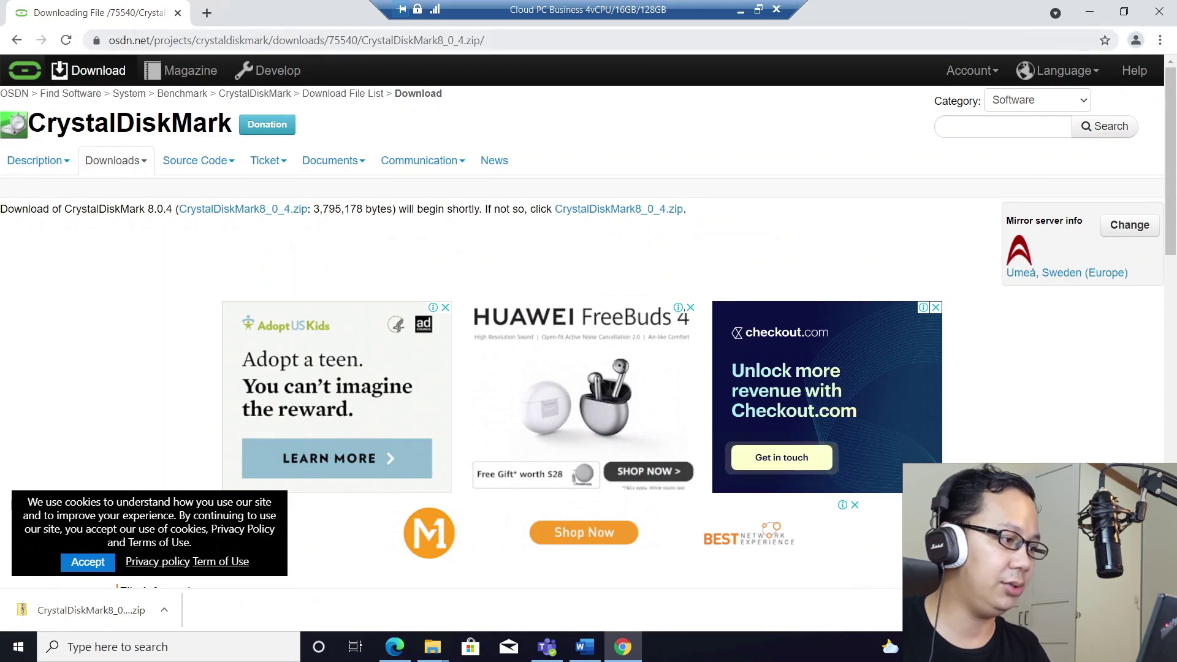
pyautogui.hotkey('ctrl', 'l')
pyautogui.write('speedt')
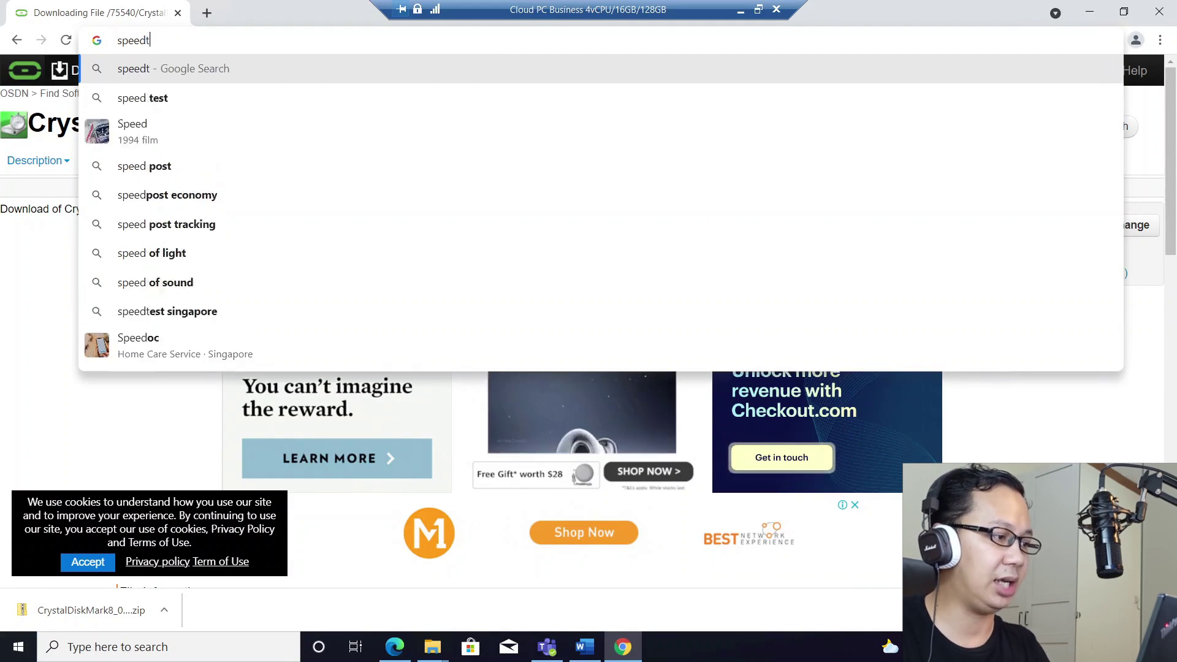
pyautogui.write('est.net')
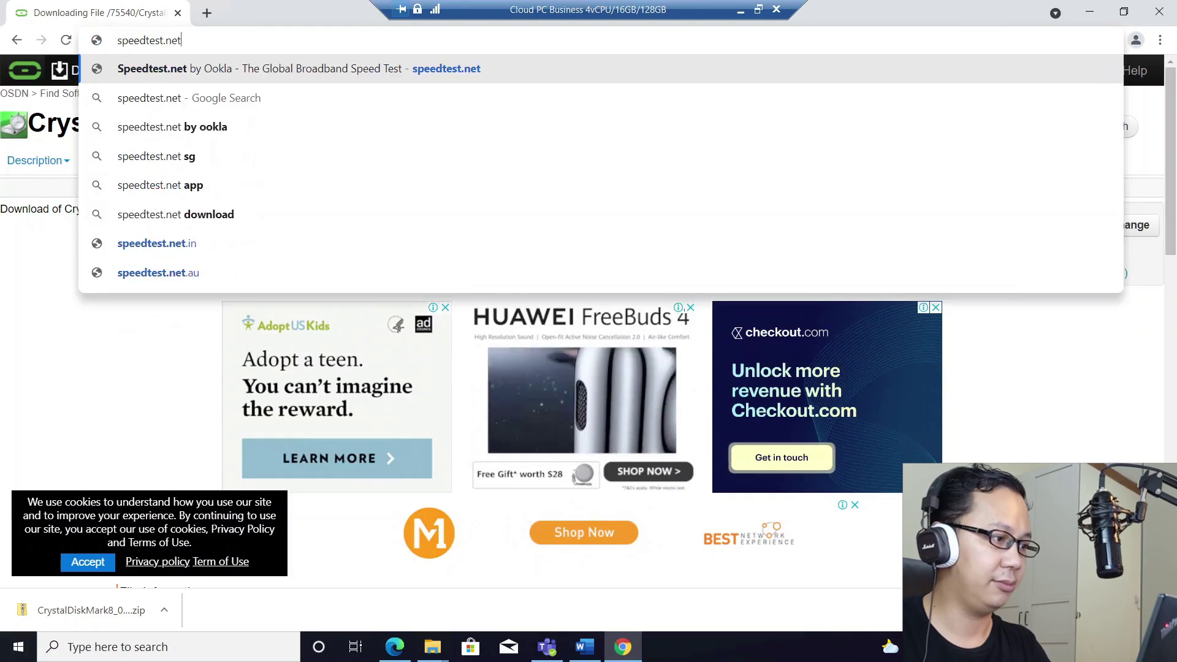
pyautogui.press('Return')
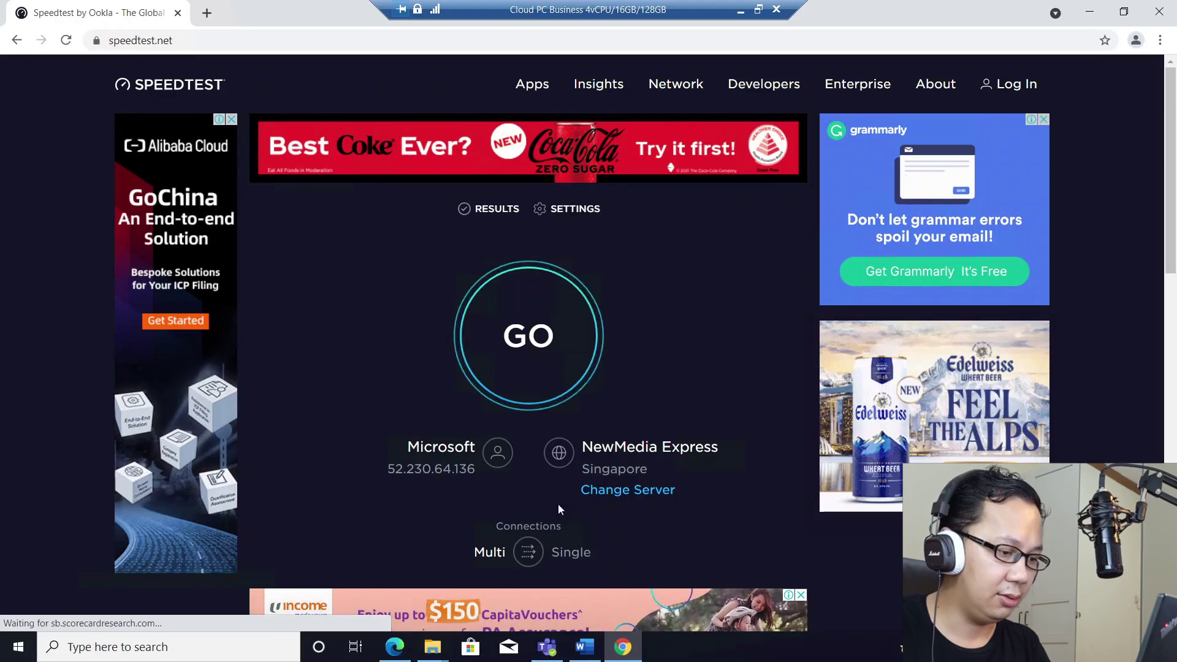
# Run the internet speed test against the Singtel server in Singapore and dismiss the Windows app offer to reach the results
pyautogui.click(596, 491)
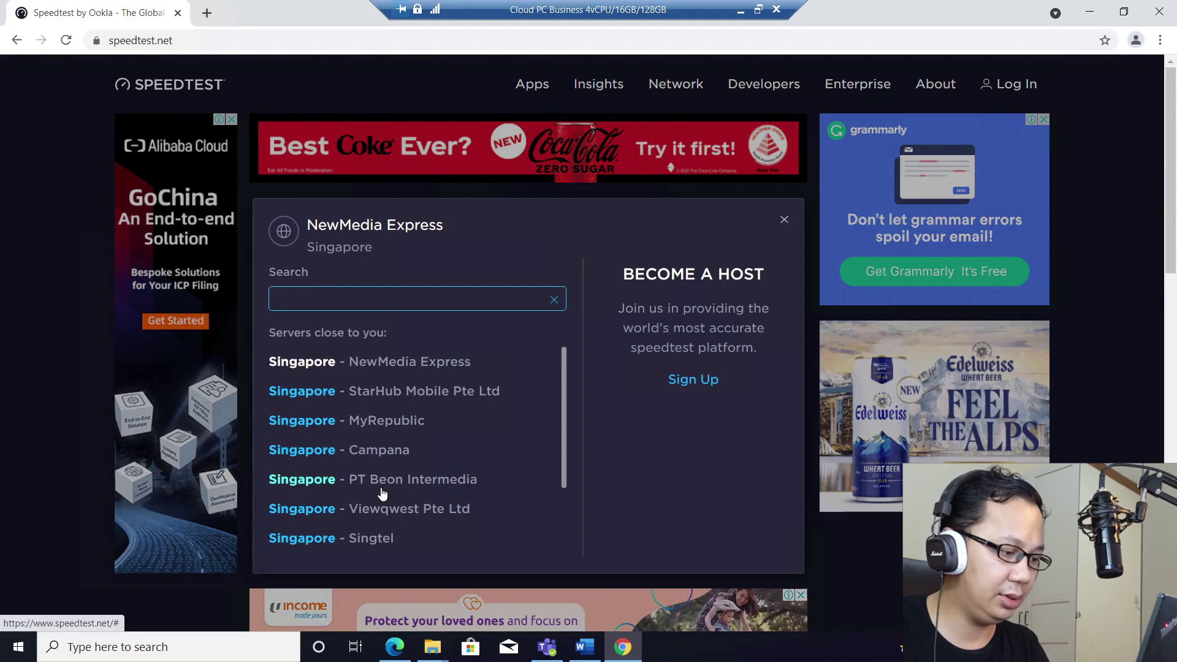
pyautogui.click(296, 538)
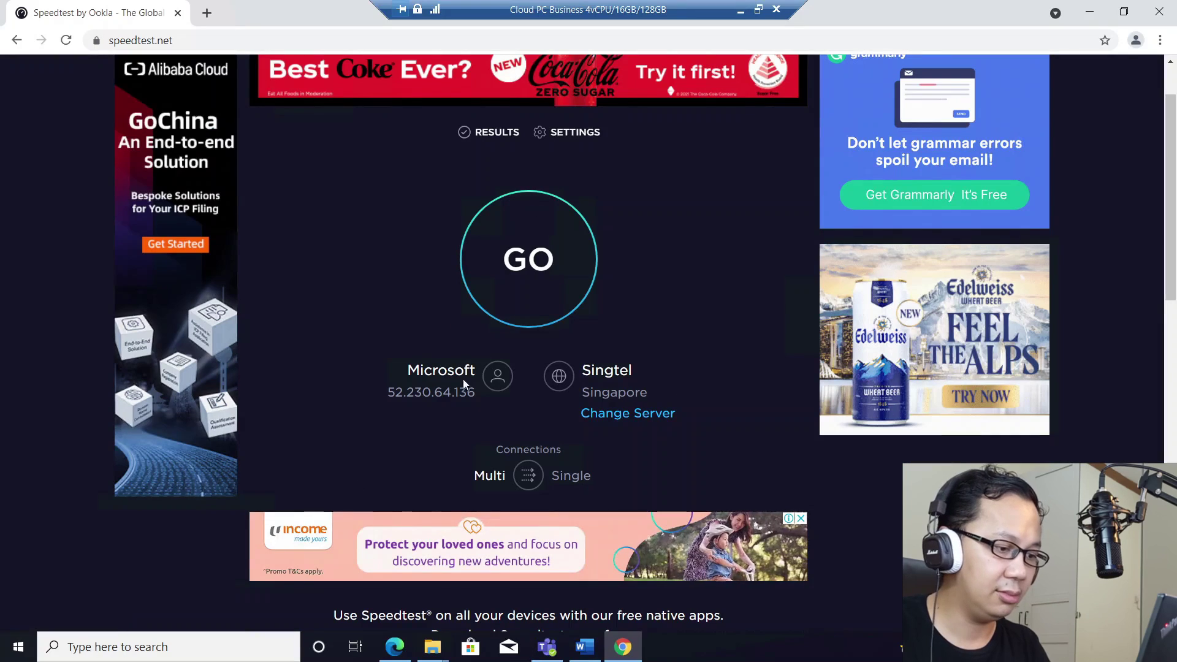
pyautogui.scroll(2, 555, 398)
pyautogui.click(536, 353)
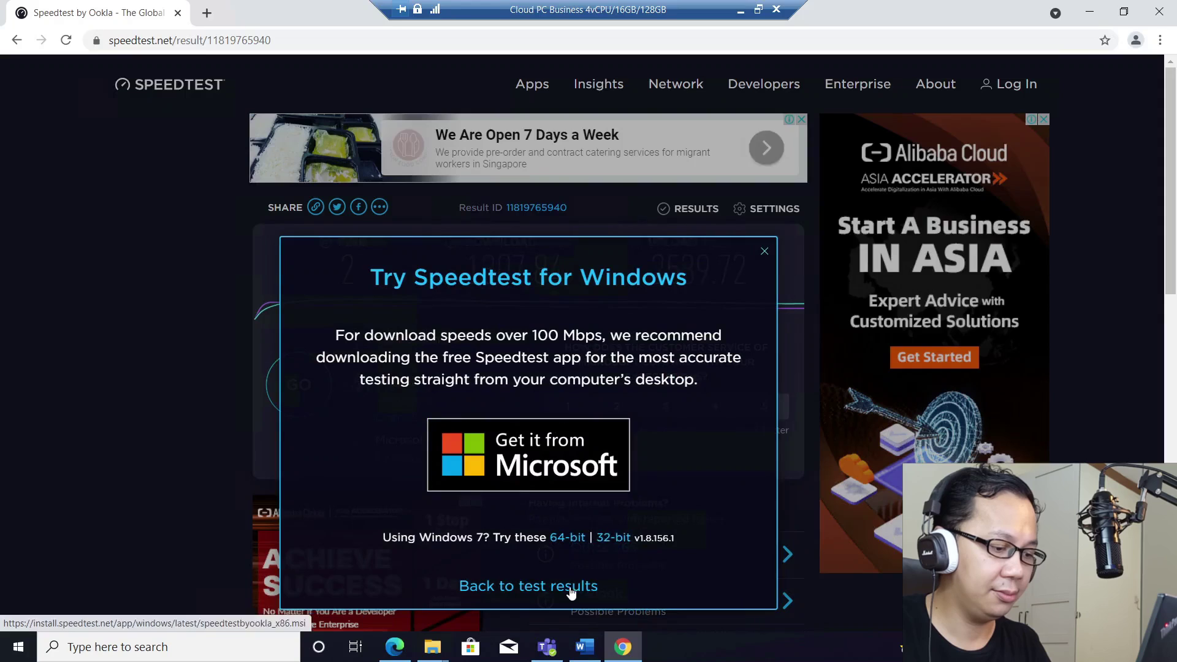
pyautogui.click(569, 587)
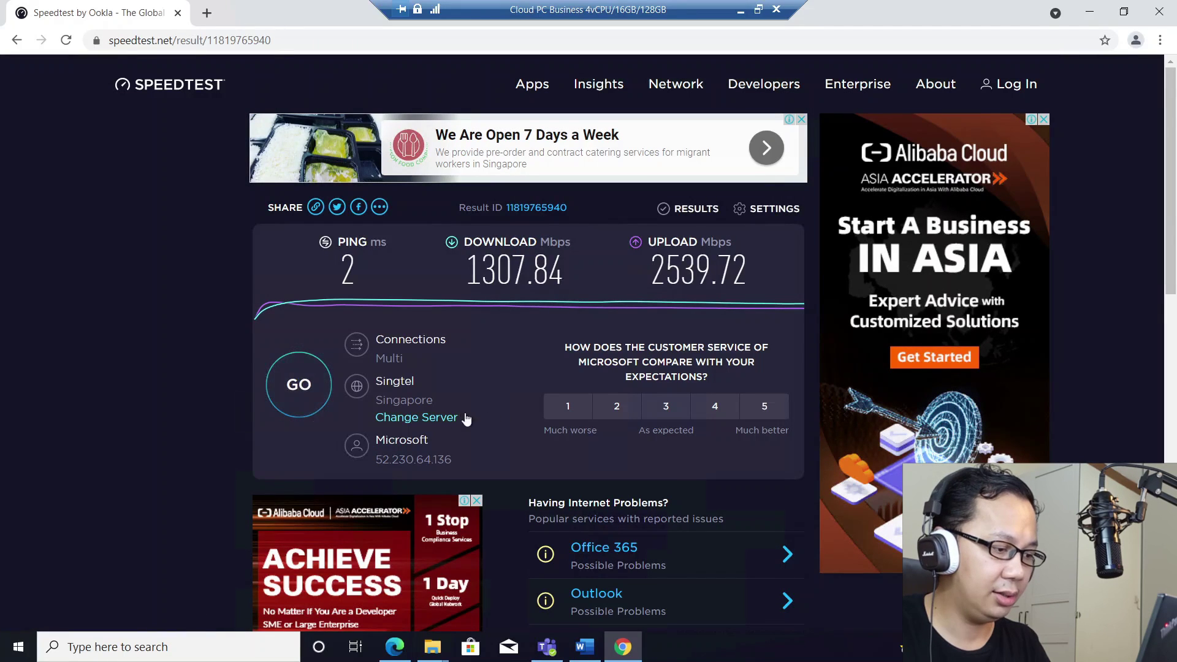
# Change the speed test server to M1 Limited in Singapore and start another test
pyautogui.click(439, 419)
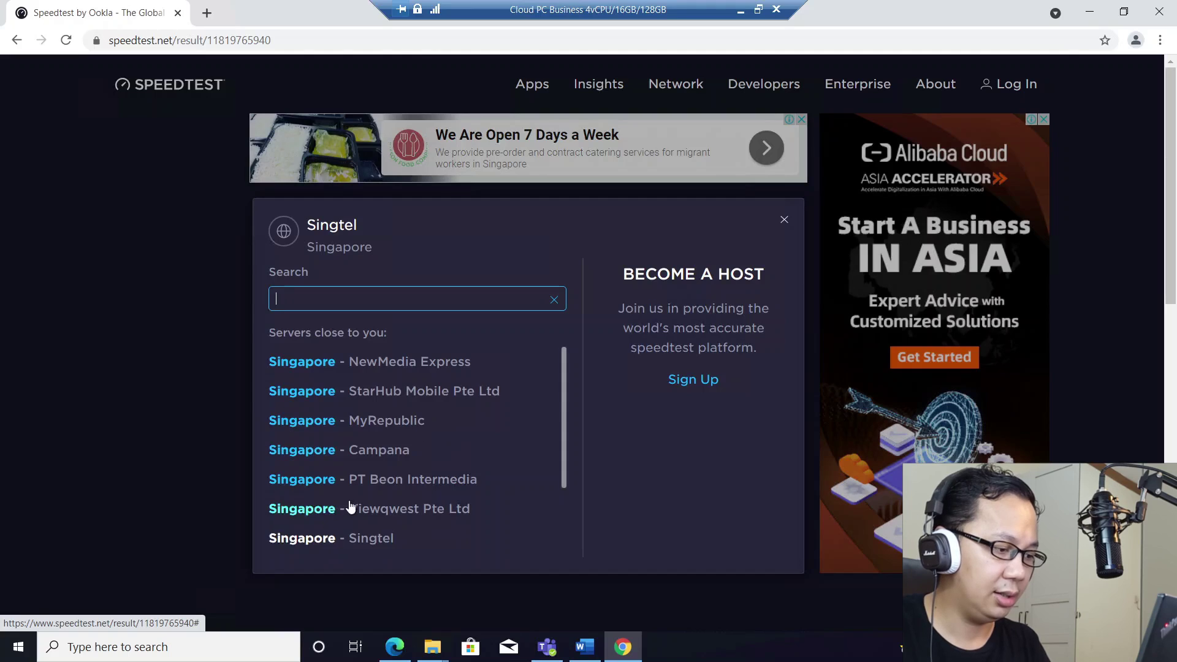
pyautogui.scroll(-2, 346, 509)
pyautogui.scroll(2, 331, 498)
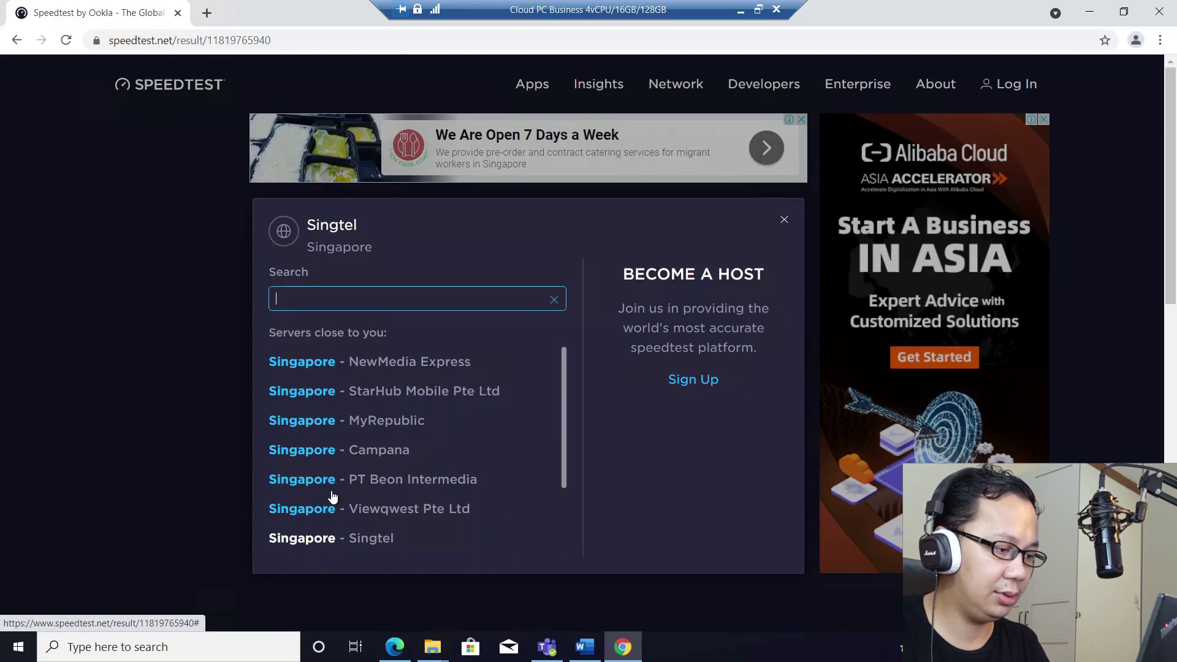
pyautogui.scroll(-2, 333, 496)
pyautogui.click(332, 496)
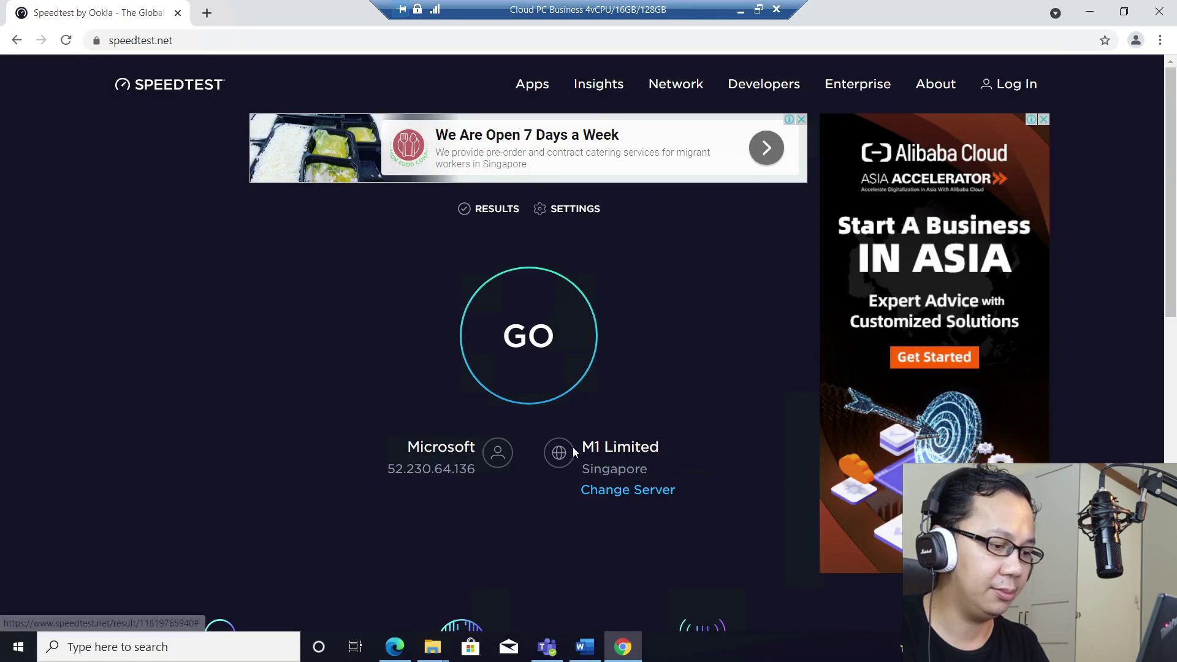
pyautogui.click(549, 371)
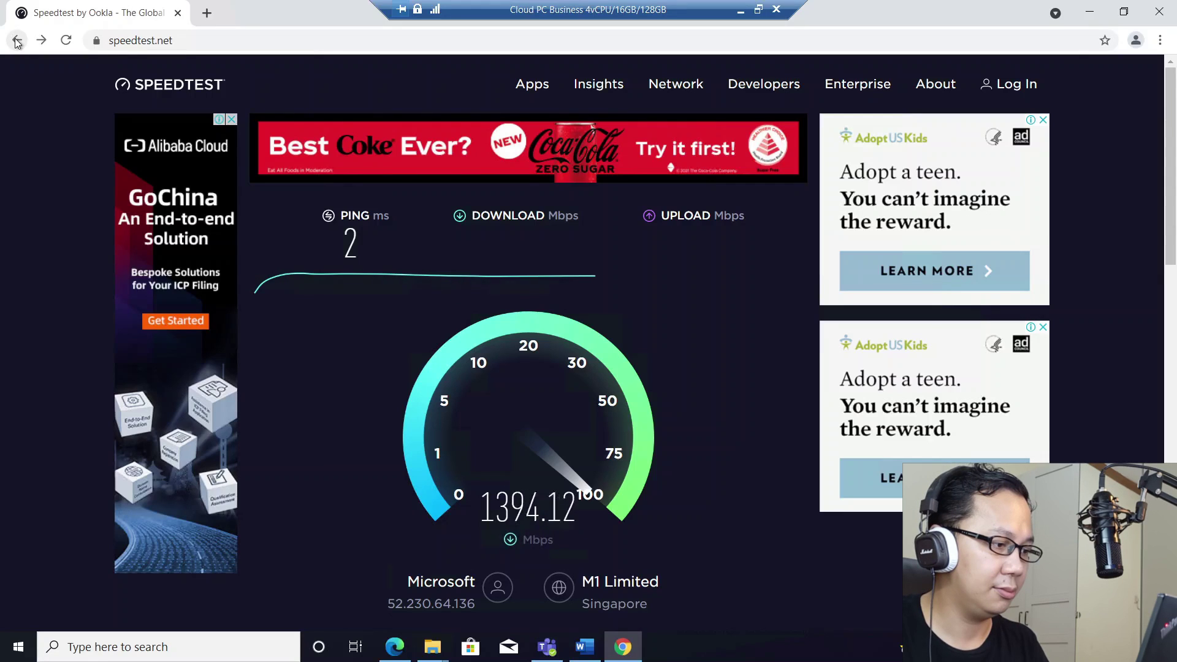
# Reload the Speedtest page and run the test against the StarHub Mobile Pte Ltd server
pyautogui.click(66, 41)
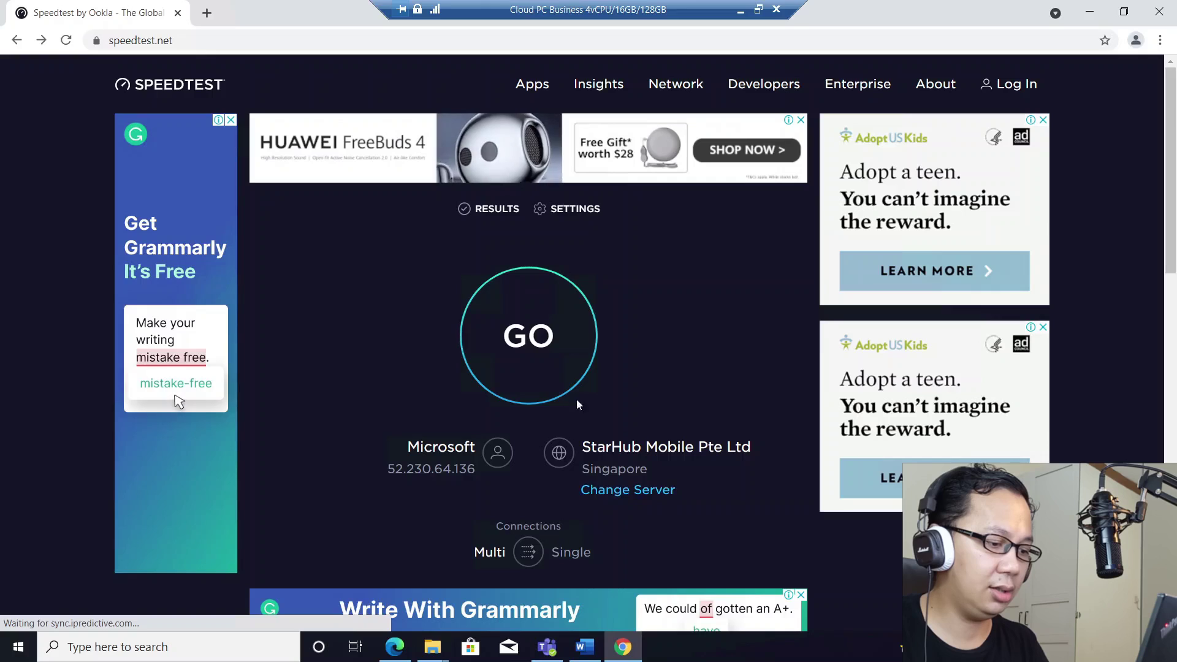
pyautogui.click(530, 366)
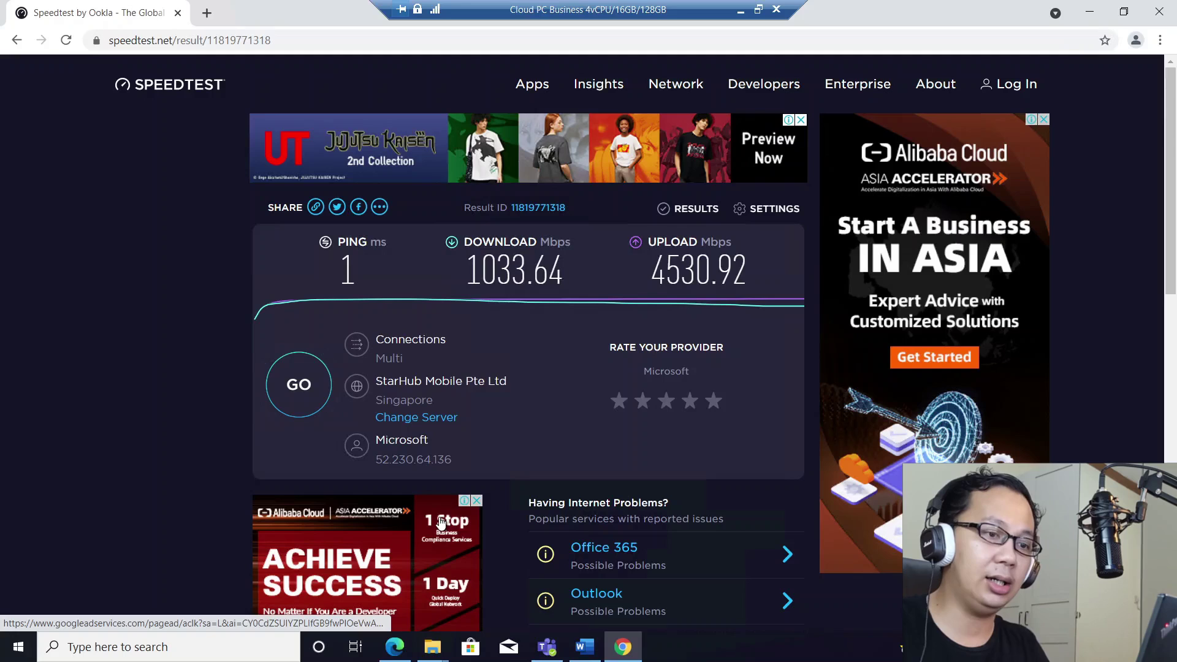
# Minimize Chrome, launch DiskMark64.exe with administrator permission, and run all disk benchmarks on drive C
pyautogui.click(1093, 15)
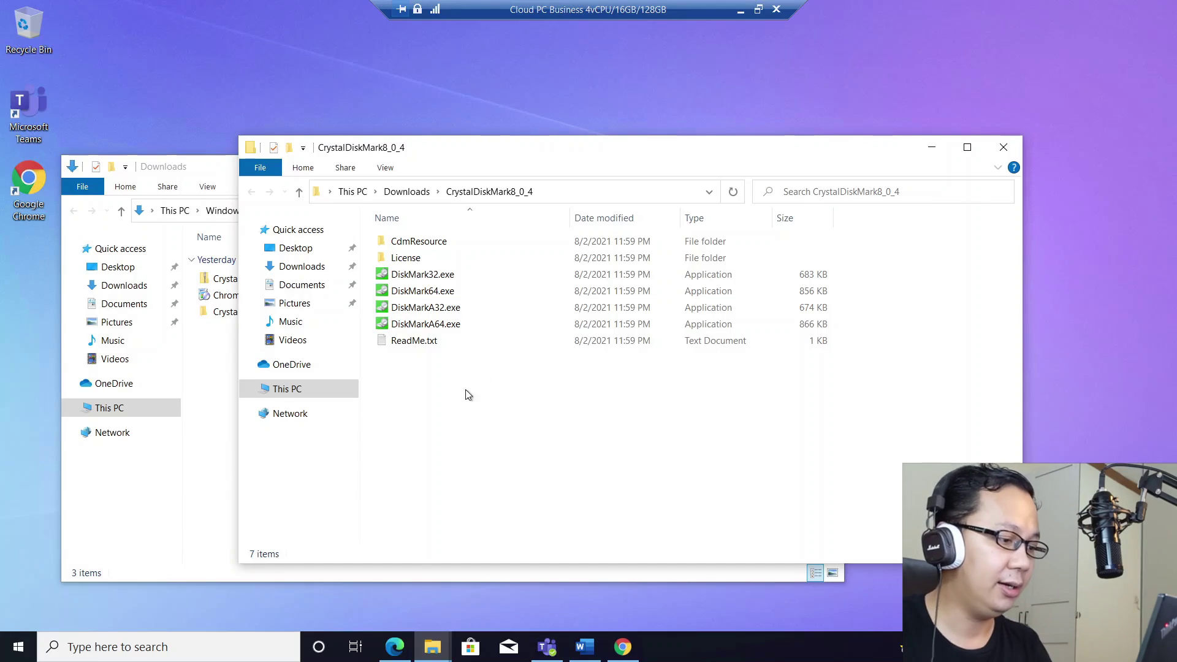
pyautogui.doubleClick(467, 291)
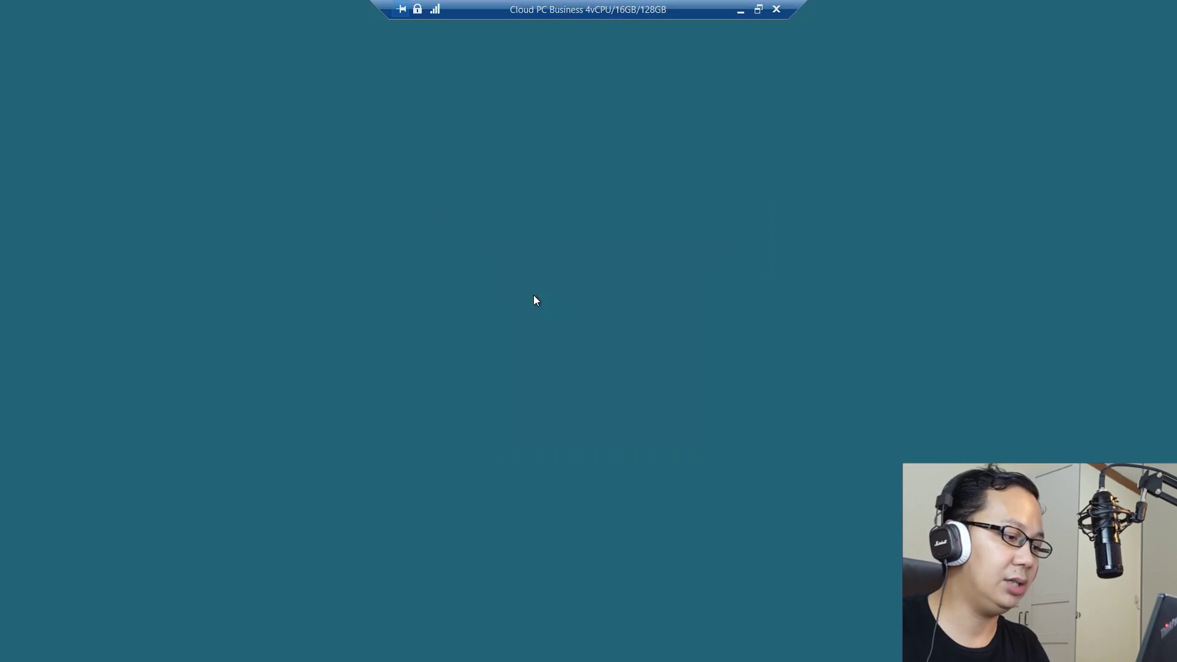
pyautogui.click(550, 420)
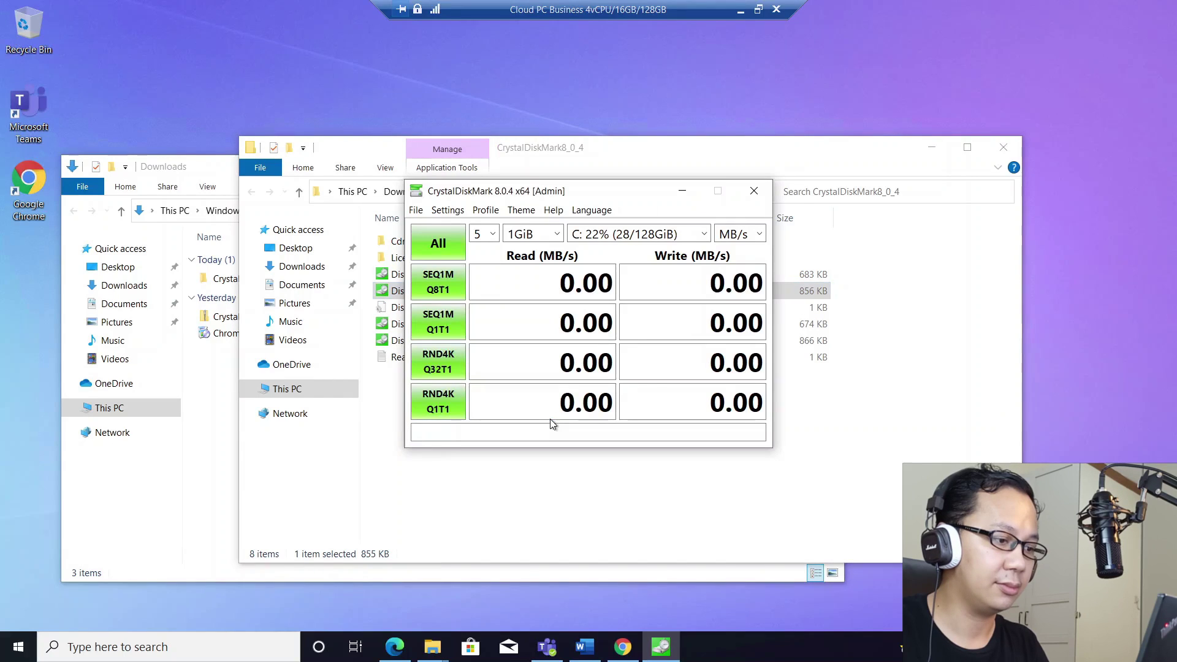
pyautogui.click(430, 247)
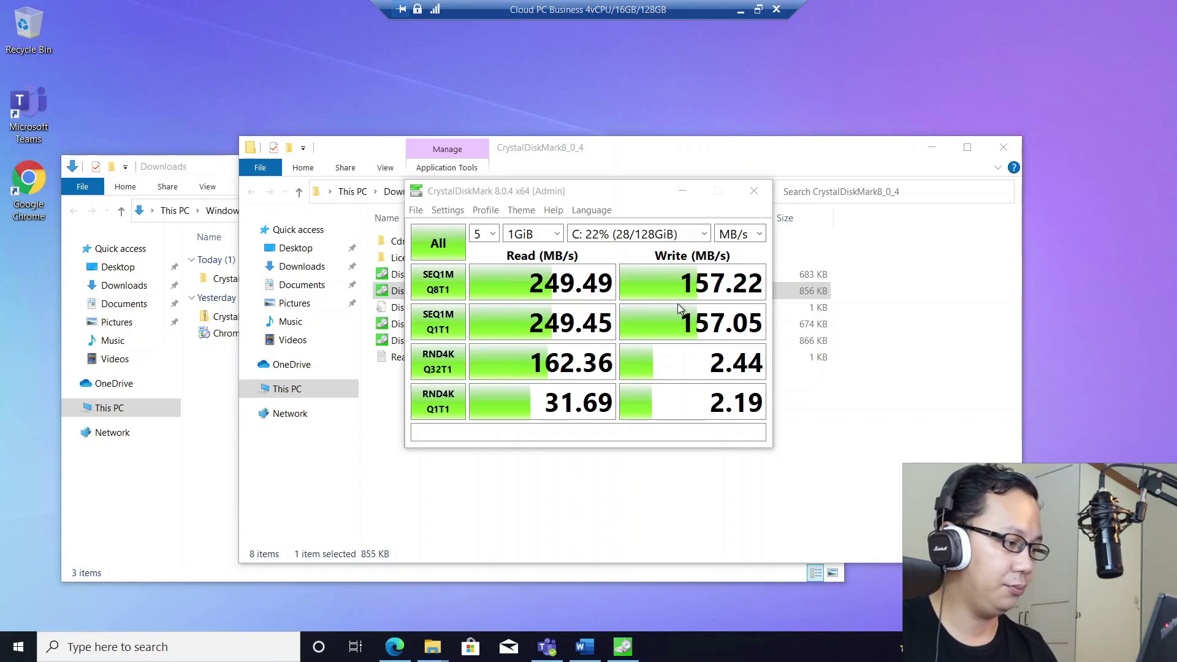
# Launch Google Chrome from the cloud PC's desktop and load the previously visited YouTube channel by searching "sagi"
pyautogui.doubleClick(41, 192)
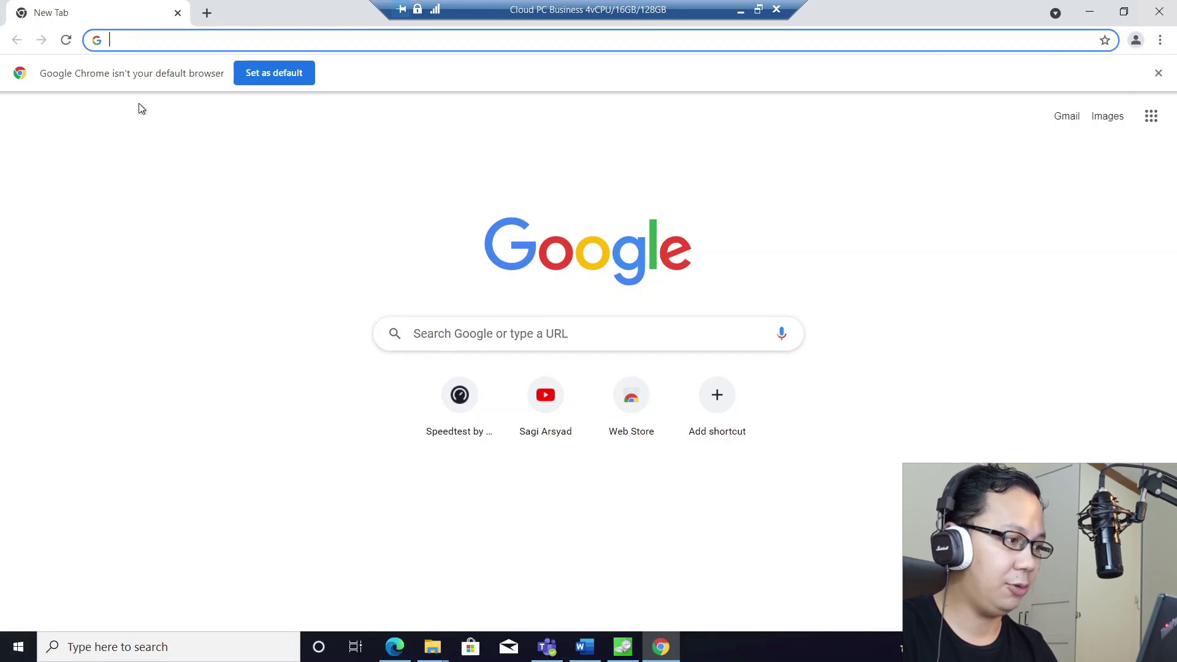
pyautogui.write('sagi')
pyautogui.press('Return')
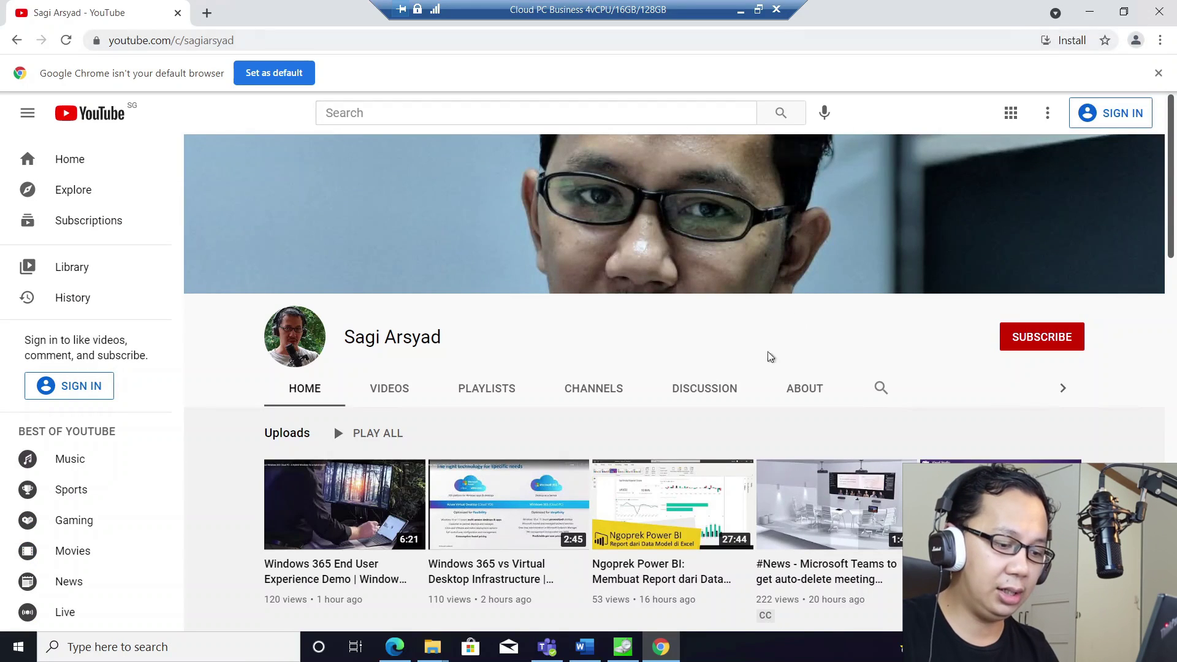
# Play the channel's "#News - Microsoft Teams to get auto-delete meeting recording option in September" video in full screen and mute it
pyautogui.click(821, 576)
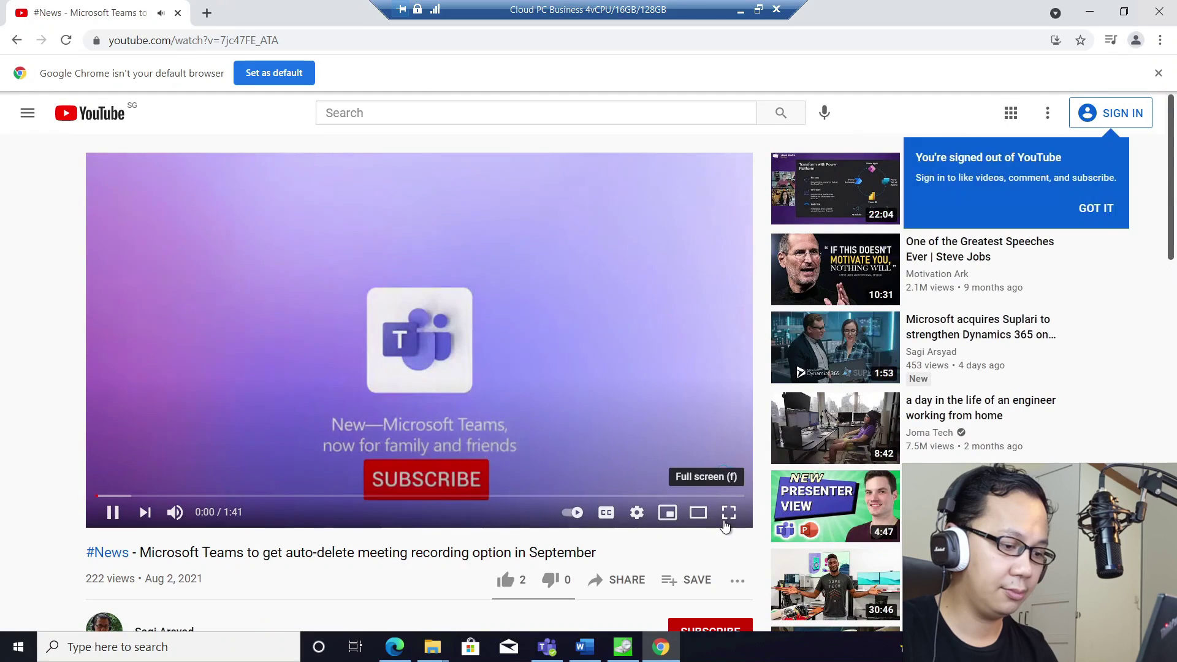
pyautogui.click(724, 520)
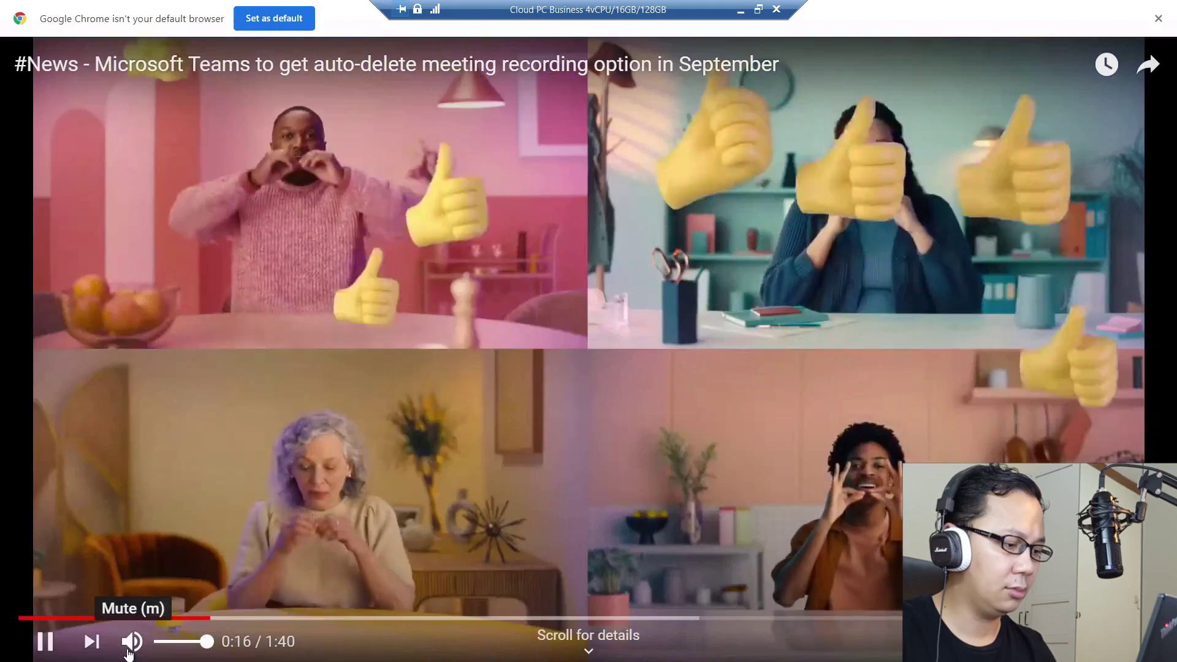
pyautogui.click(128, 645)
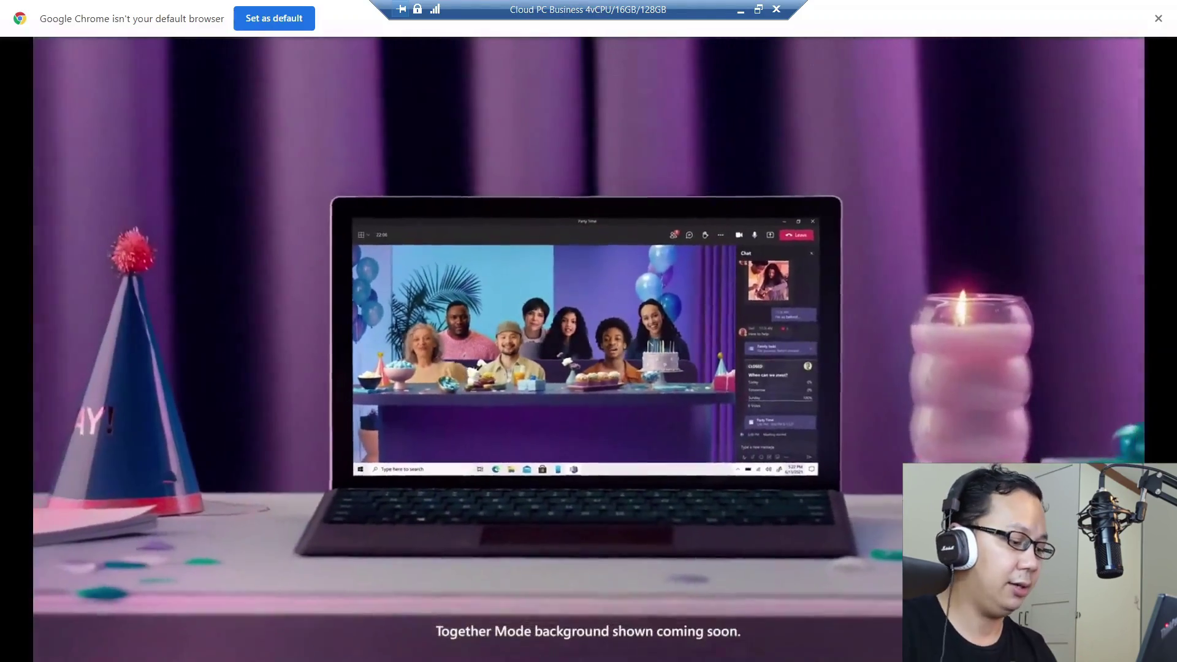
# Exit full screen, return to the channel page, and play the "Yakuza 5 Walkthrough" video with its sound unmuted
pyautogui.press('Escape')
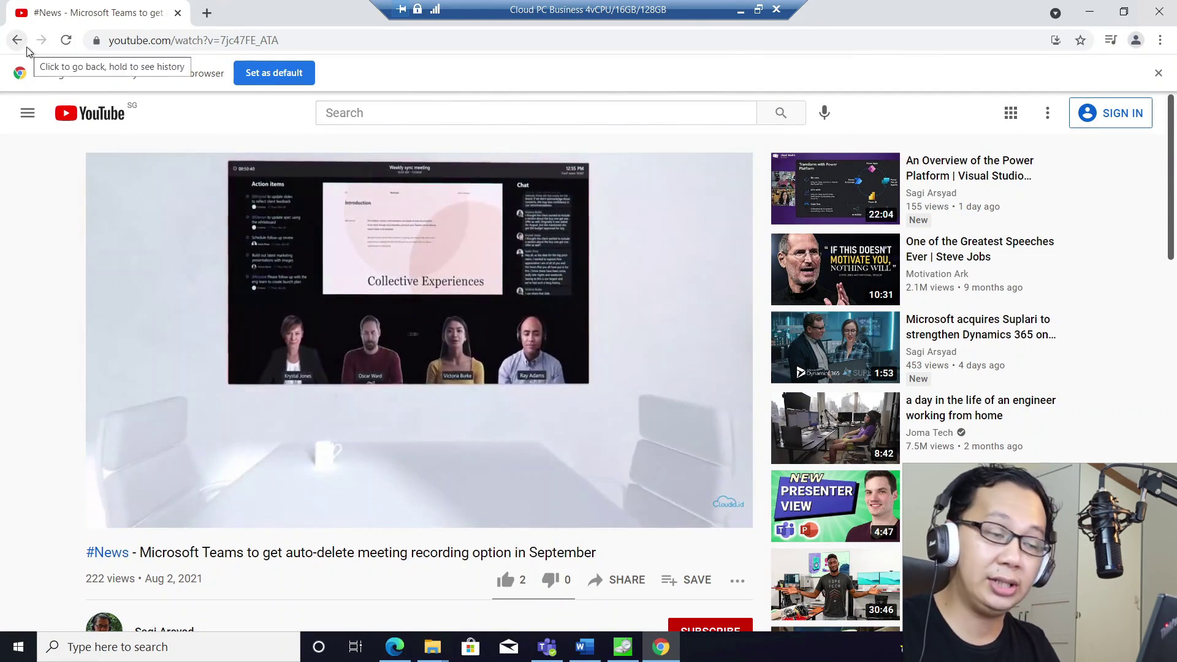
pyautogui.click(20, 43)
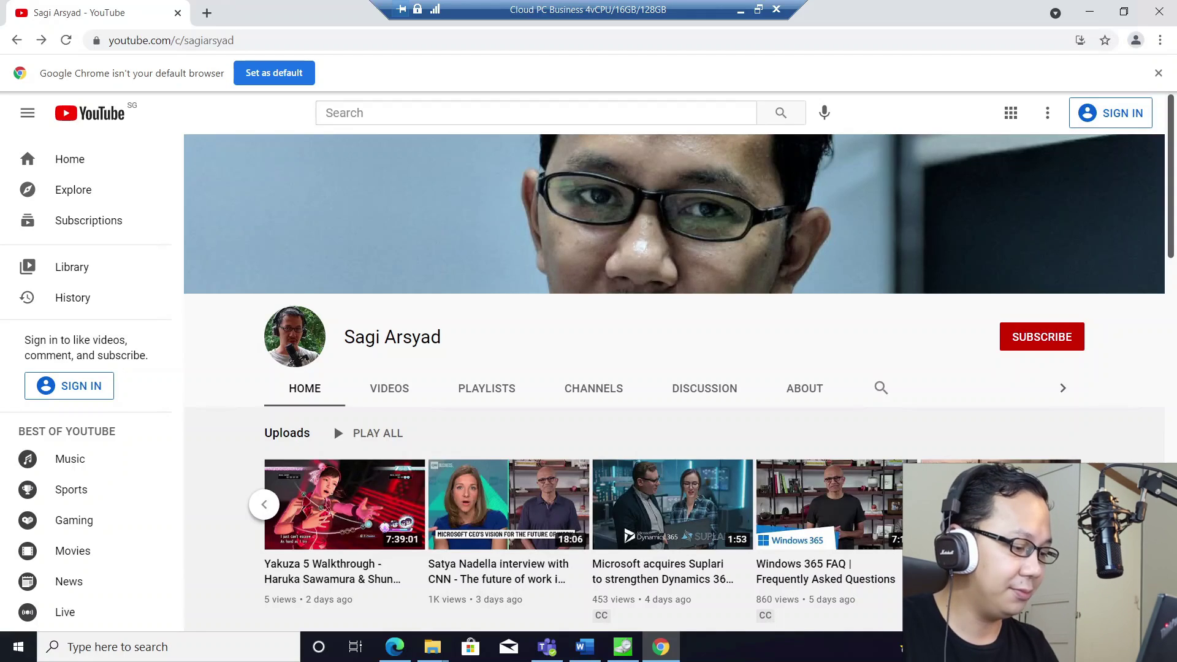
pyautogui.click(291, 570)
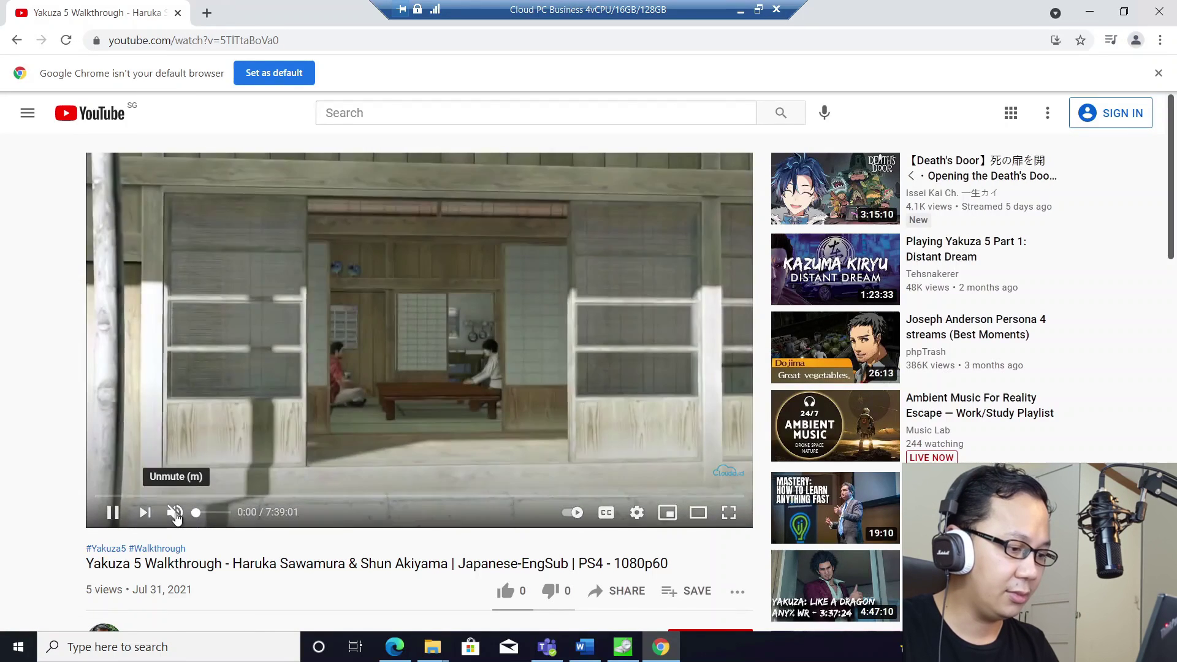
pyautogui.click(174, 514)
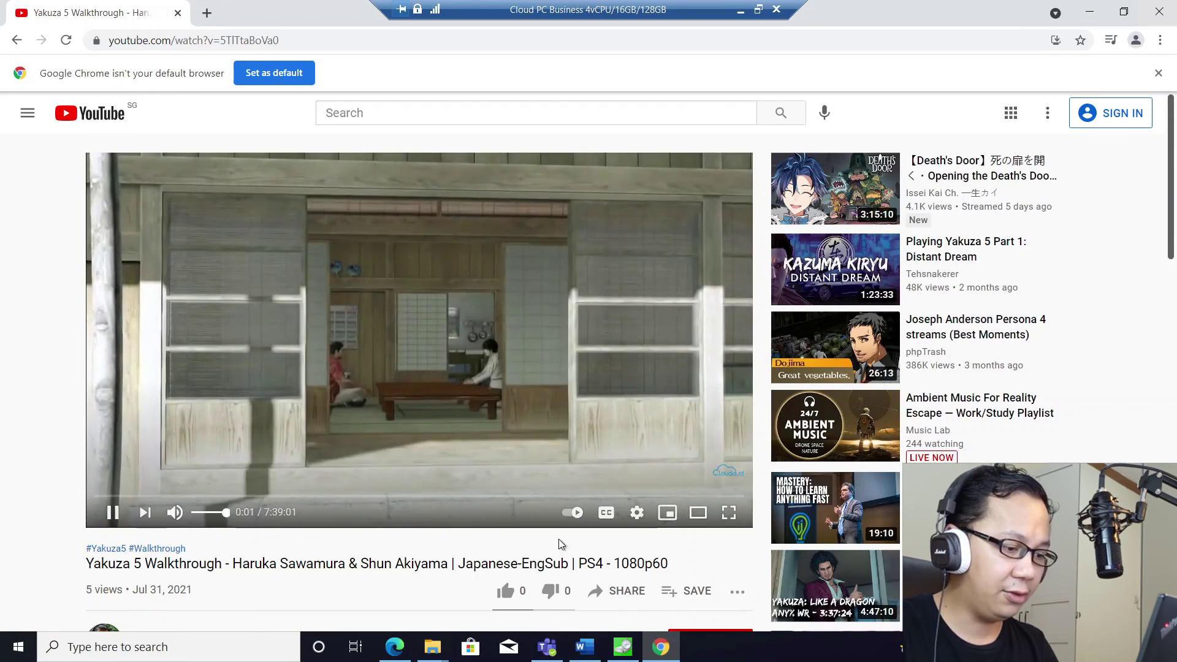
# Set the video's quality to 1080p60 and play it in full screen from 6:20:02
pyautogui.click(635, 518)
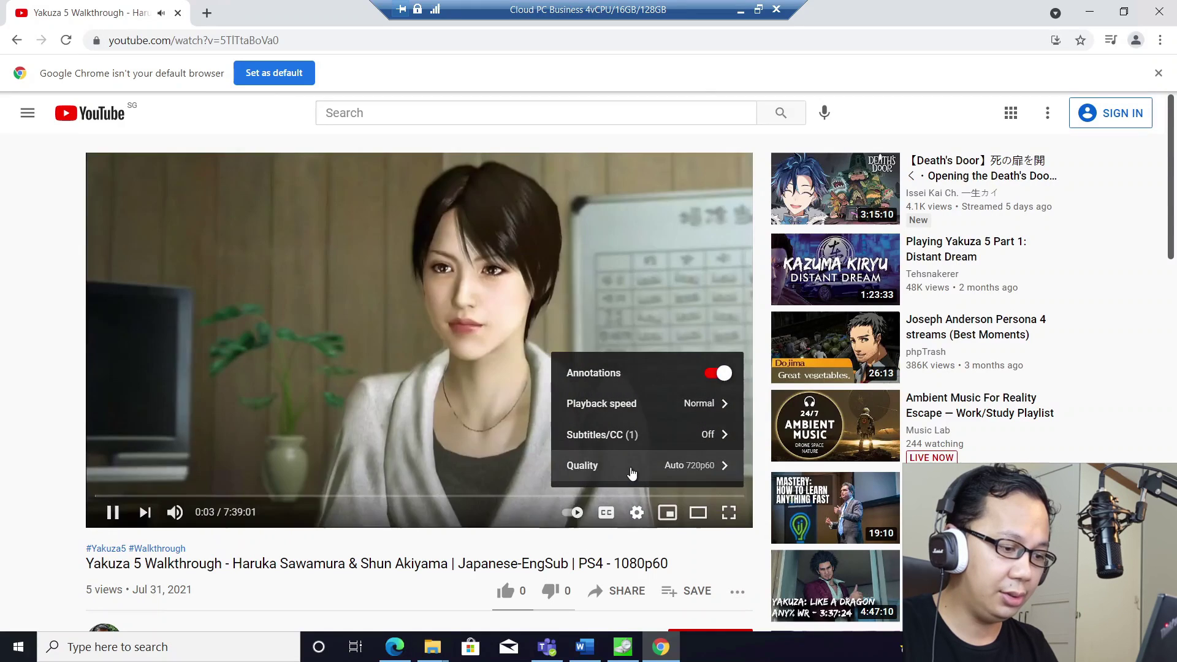
pyautogui.click(632, 468)
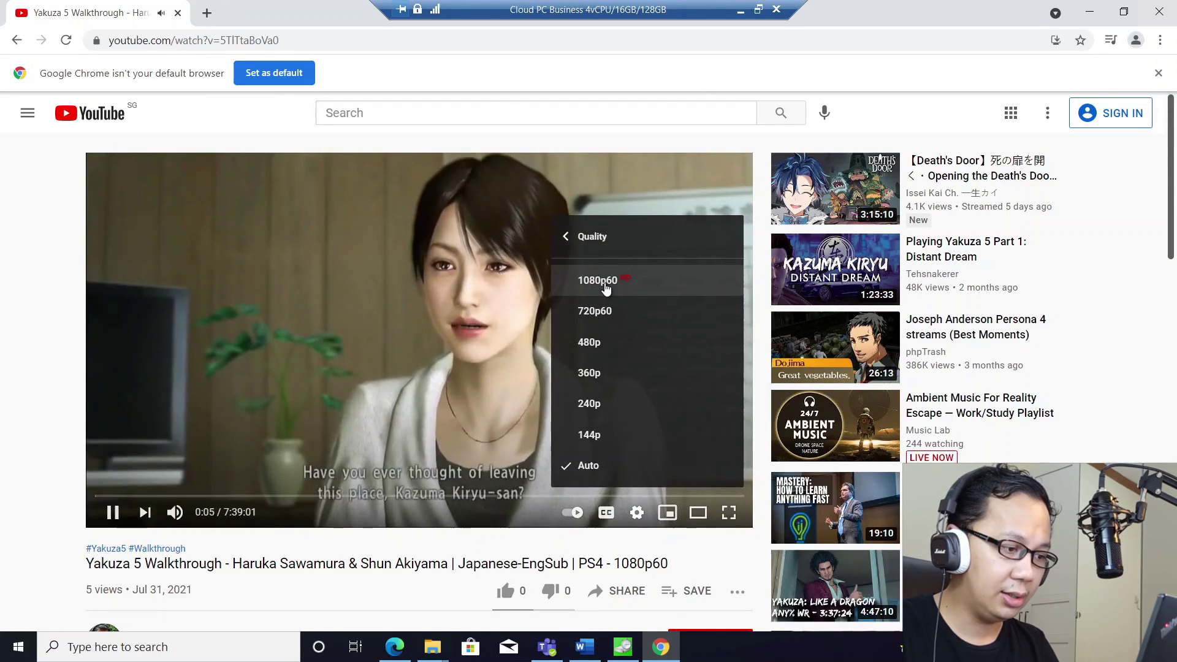
pyautogui.click(605, 282)
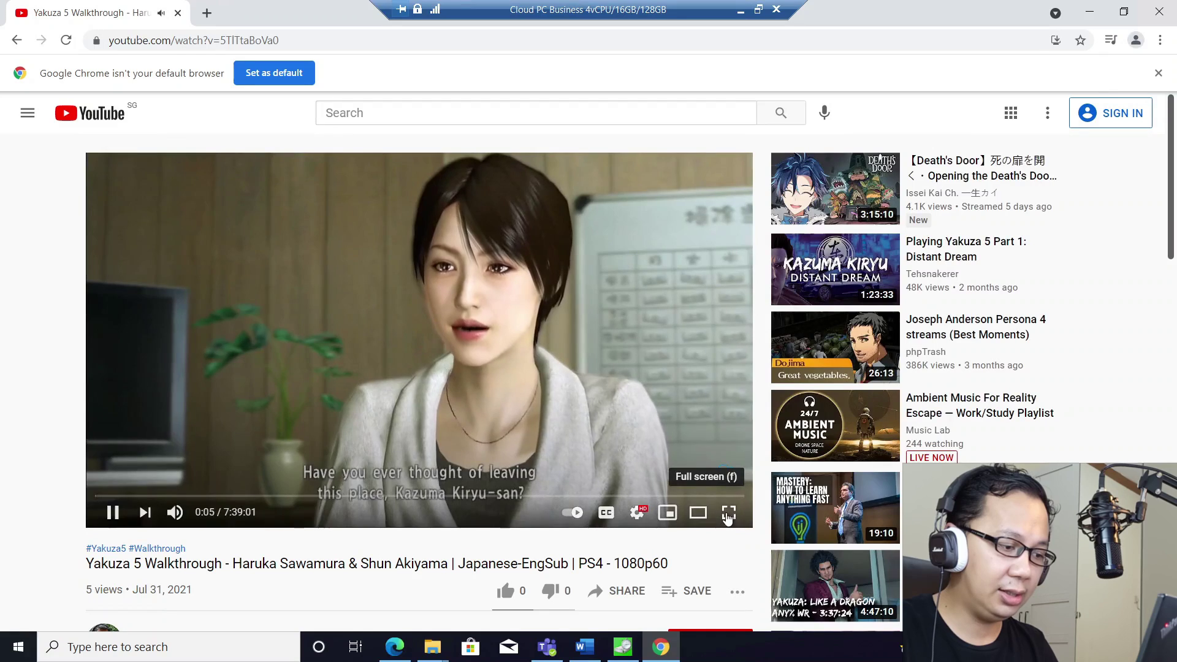
pyautogui.click(724, 516)
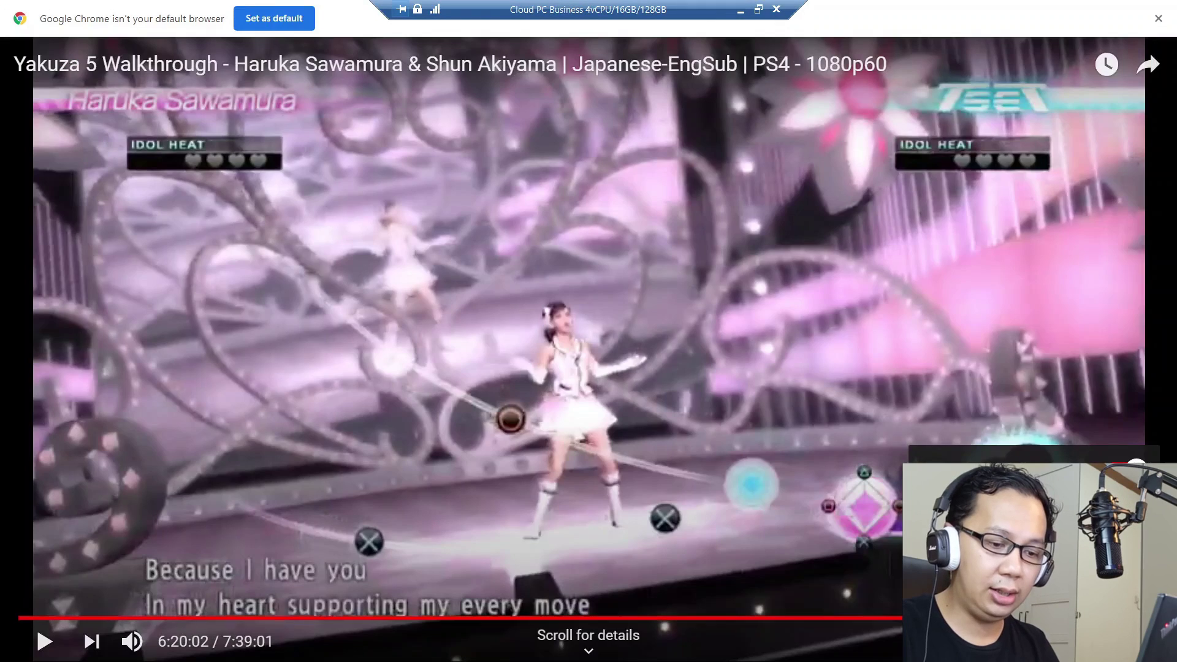
pyautogui.click(1042, 582)
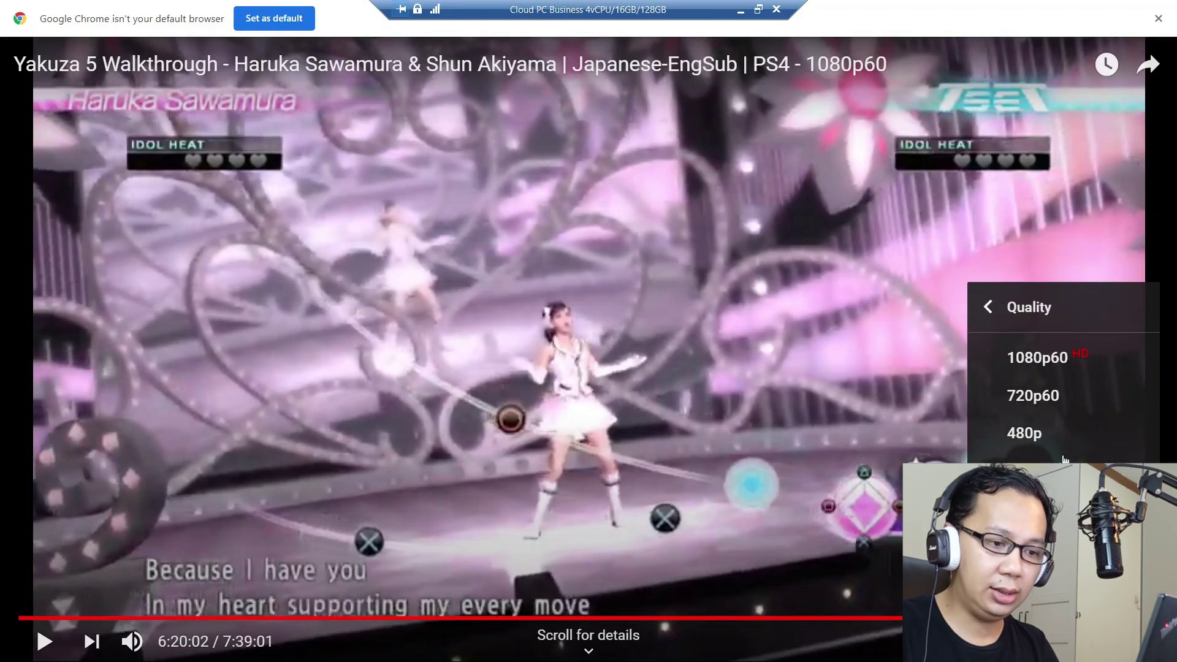
pyautogui.click(1050, 359)
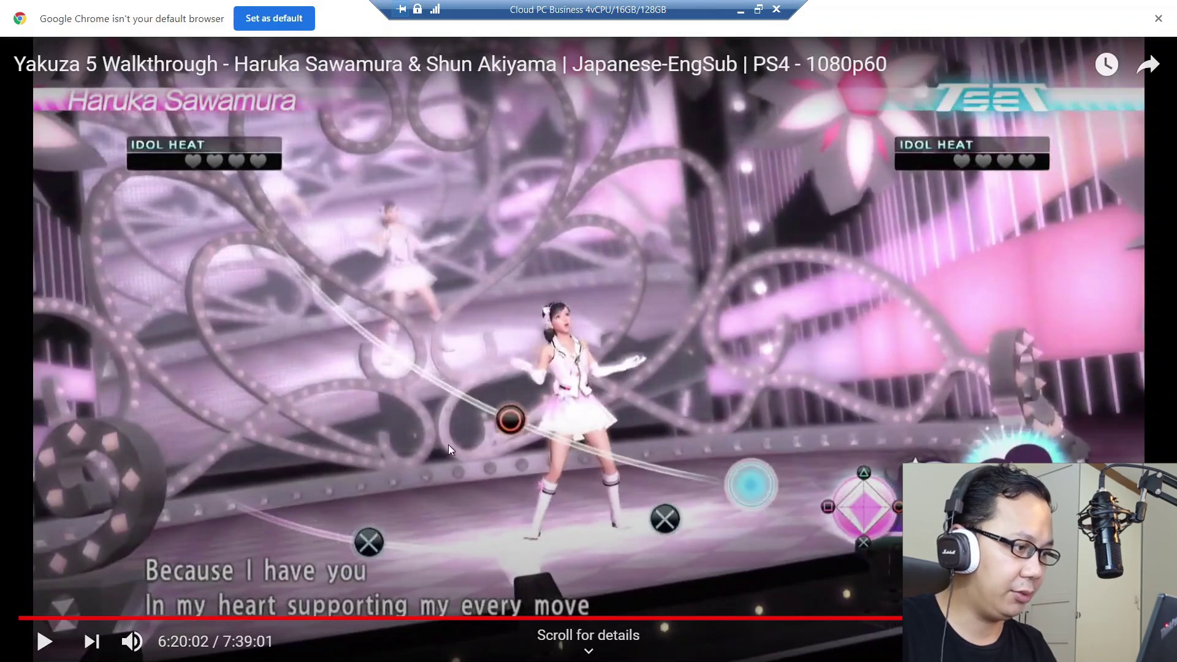
pyautogui.click(589, 407)
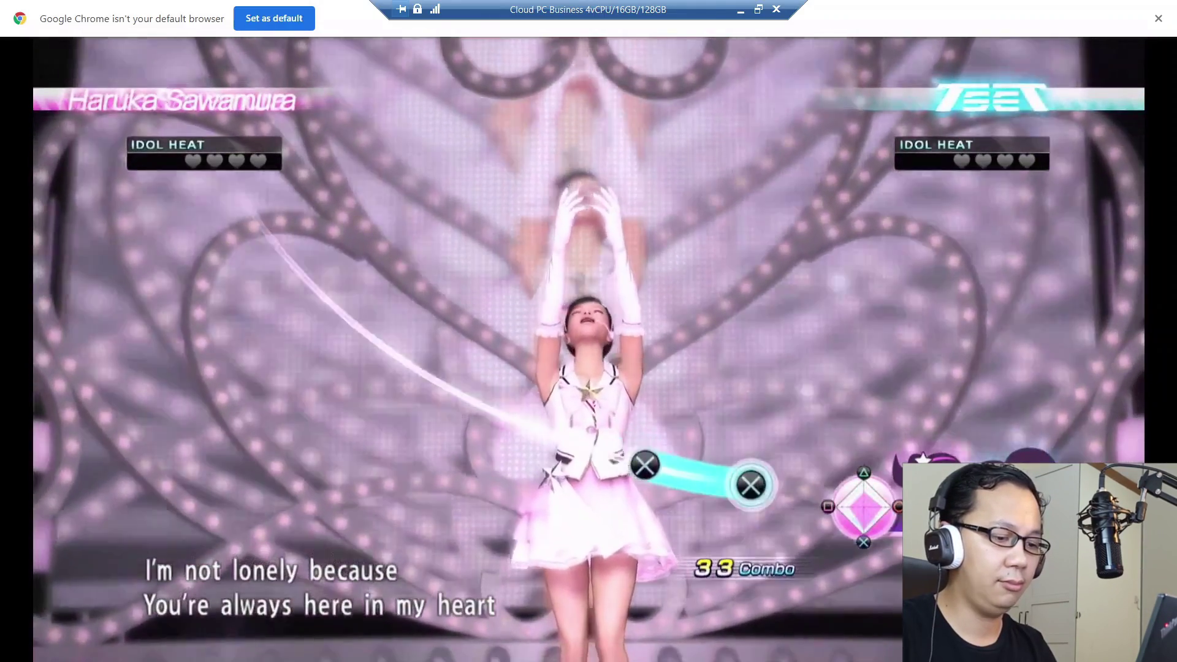
pyautogui.moveTo(630, 404)
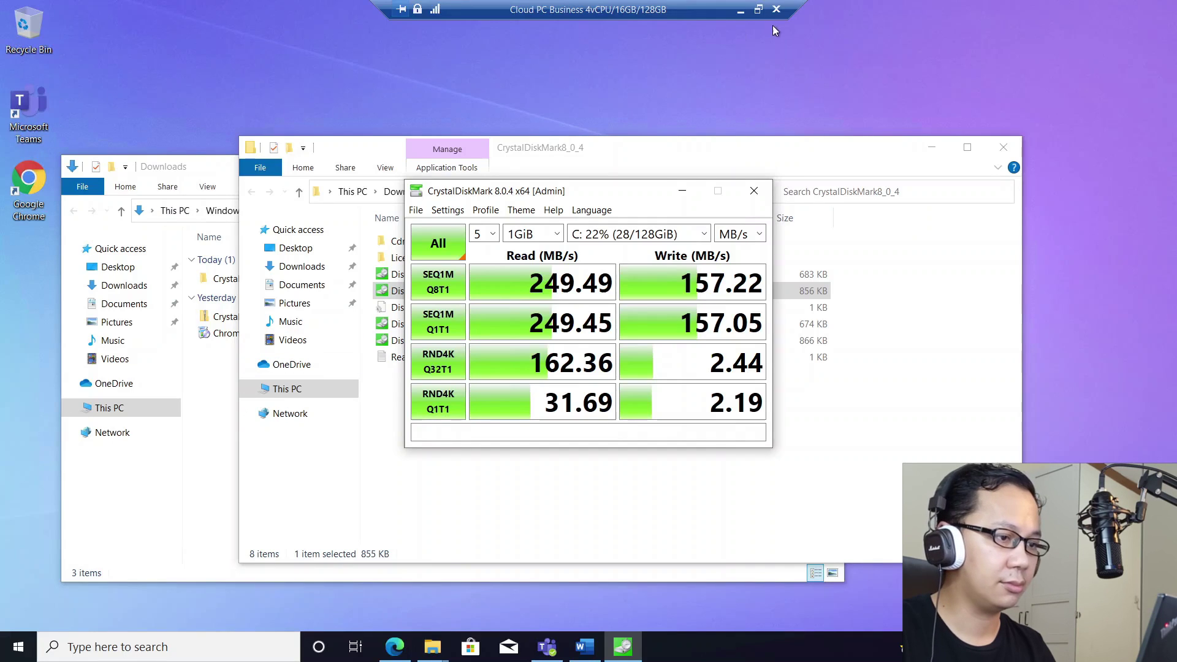
# Move the CrystalDiskMark window aside, check the Windows version in the About Windows dialog, and close that dialog
pyautogui.moveTo(643, 200); pyautogui.dragTo(549, 94)
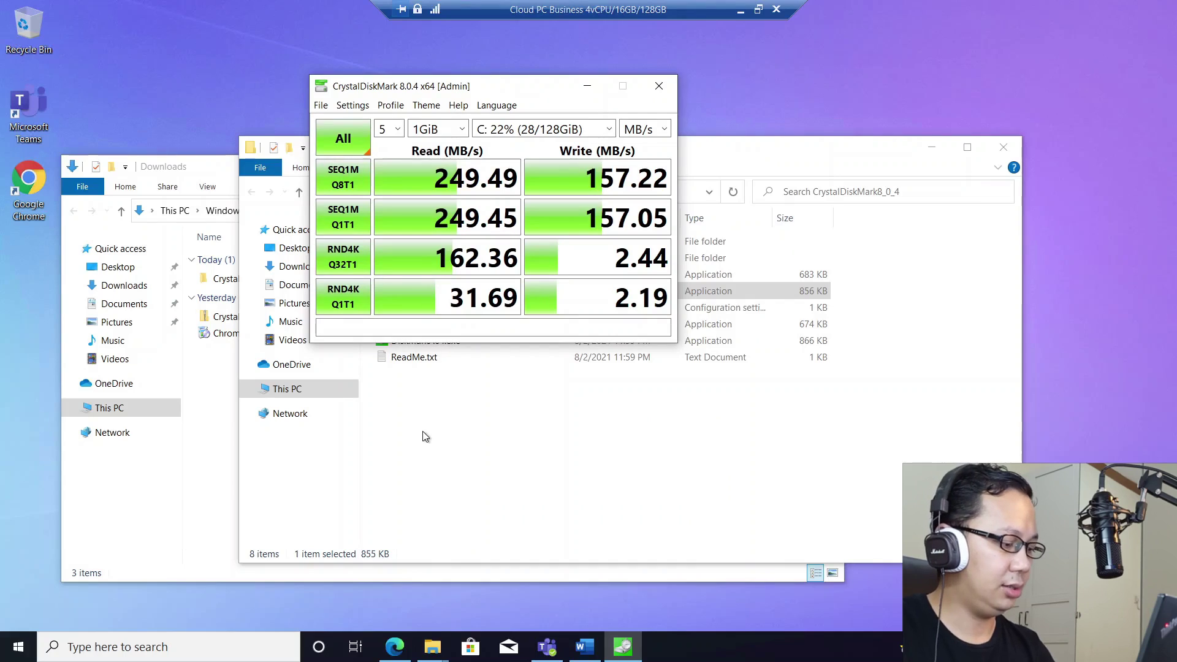
pyautogui.press('super+r')
pyautogui.write('wi')
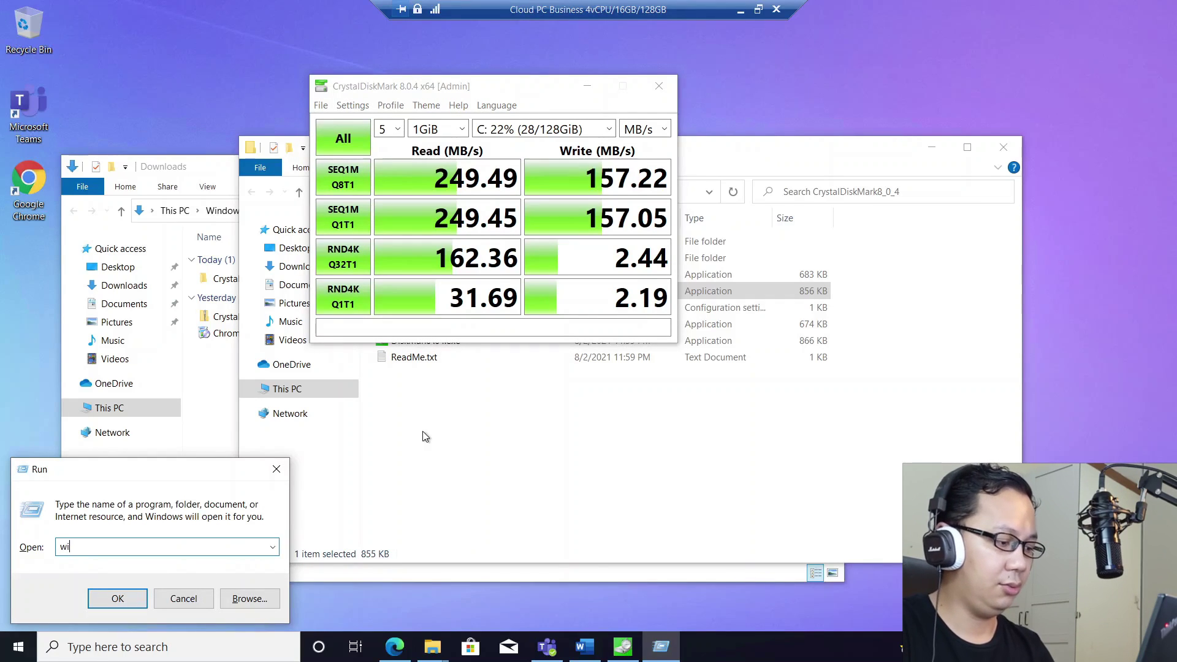
pyautogui.press('Return')
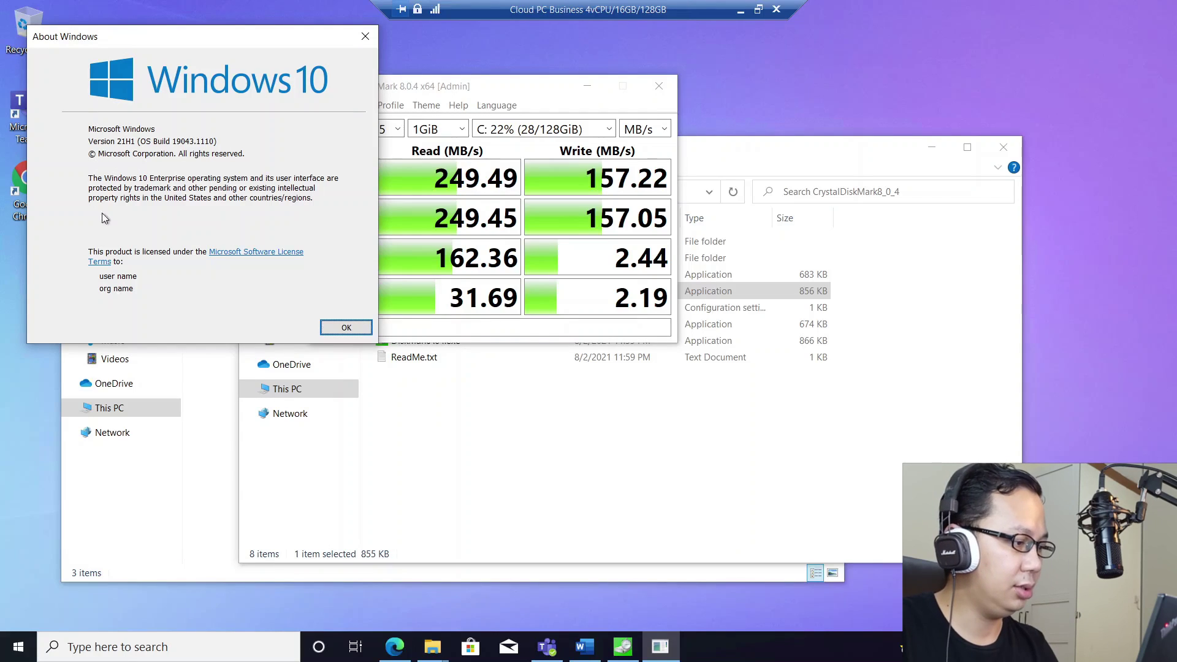
pyautogui.click(347, 327)
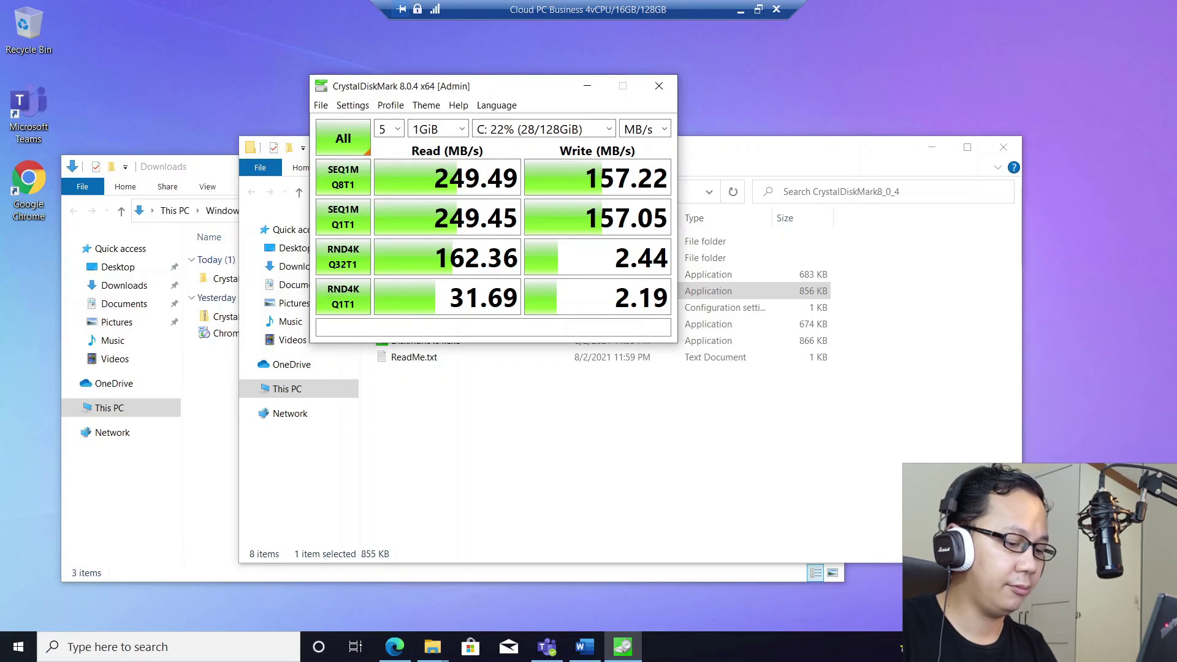
# Clear all windows from the cloud PC's desktop, and minimize both the cloud session and the Remote Desktop app
pyautogui.press('super+d')
pyautogui.press('super+d')
pyautogui.press('super+d')
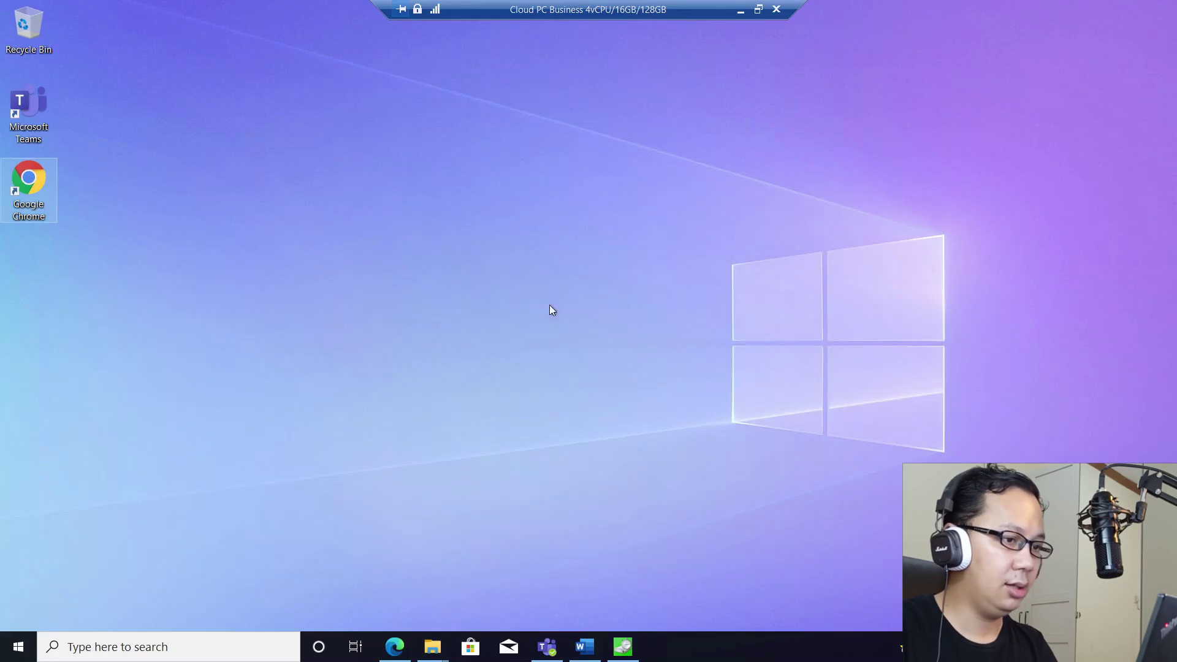
pyautogui.click(743, 8)
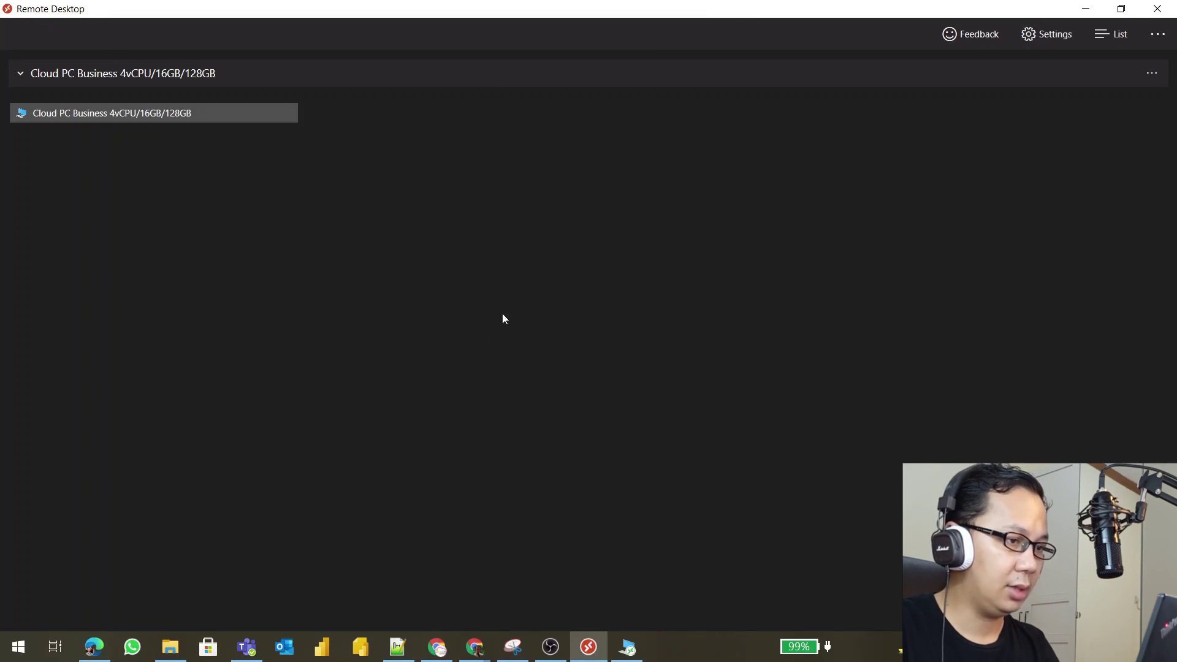
pyautogui.click(1086, 8)
# Bring up the local FOOTAGE folder in File Explorer and copy the ts01_hvc1.mp4 video to the clipboard
pyautogui.click(169, 647)
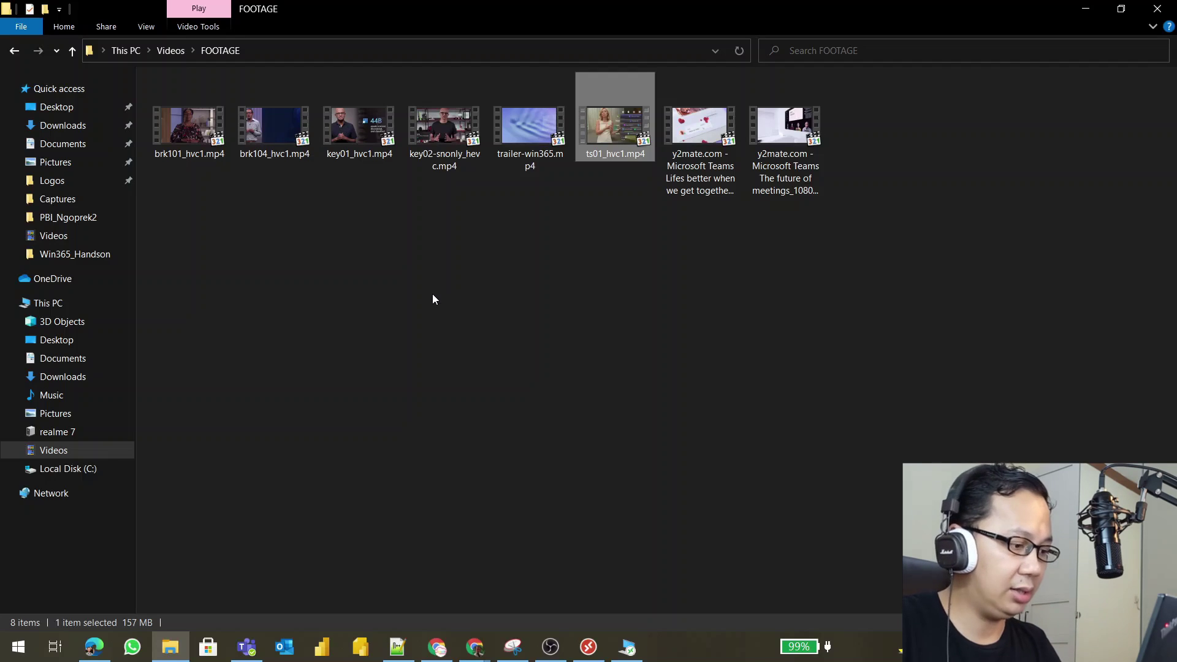
pyautogui.moveTo(604, 651)
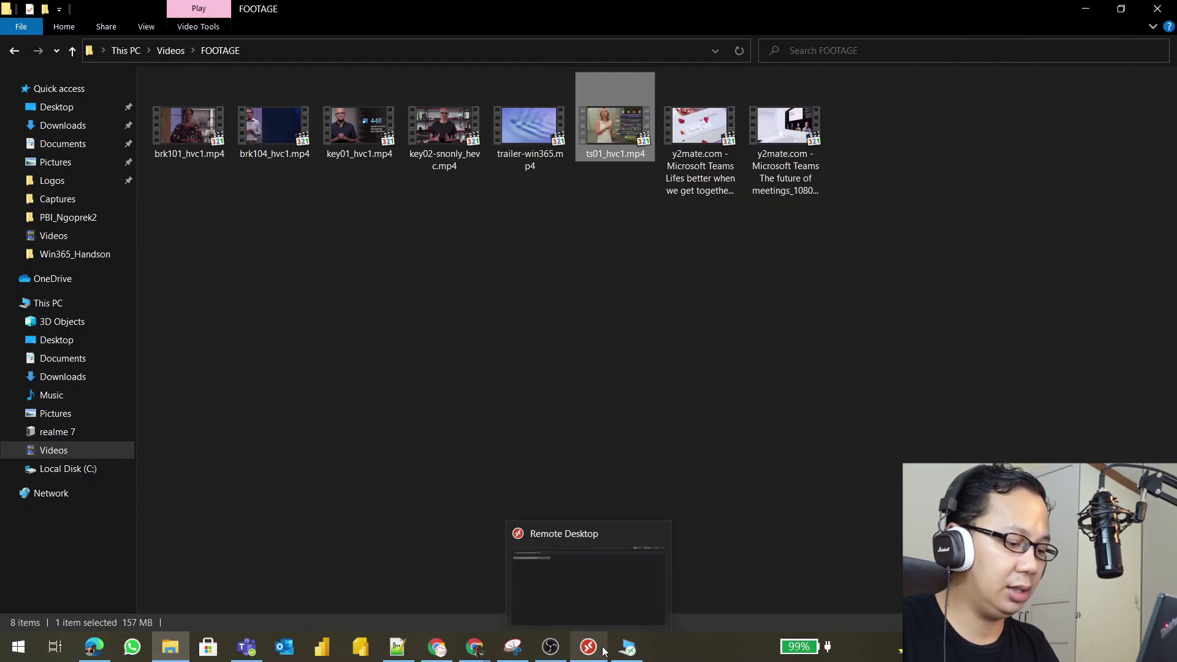
pyautogui.rightClick(602, 152)
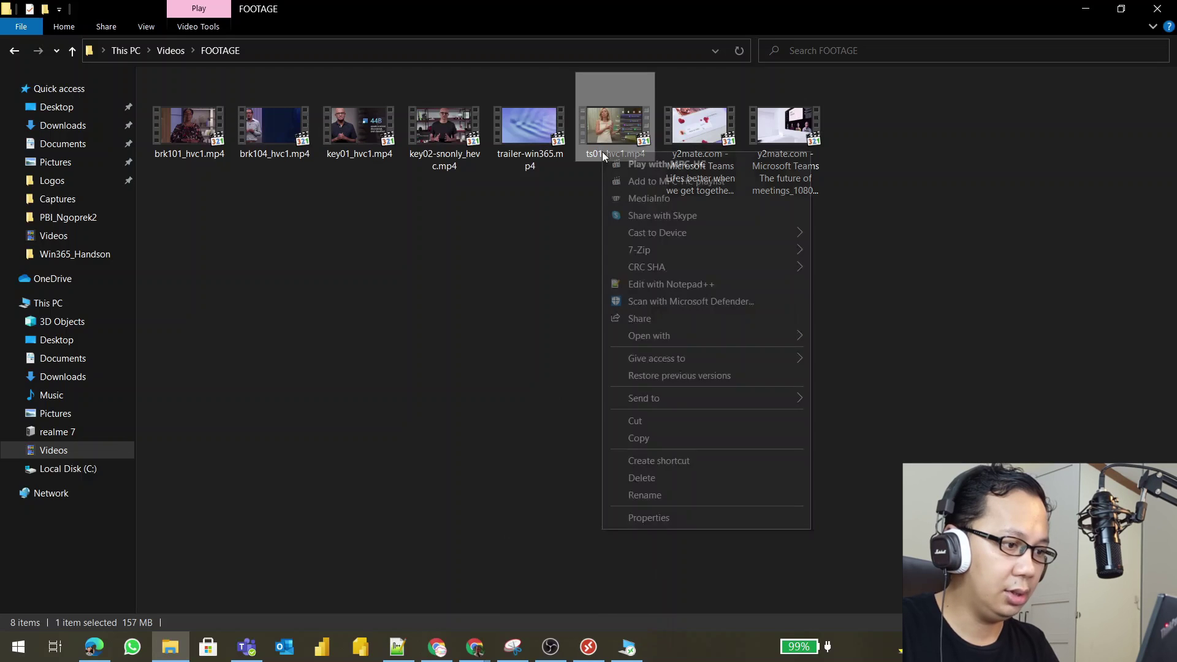
pyautogui.click(638, 438)
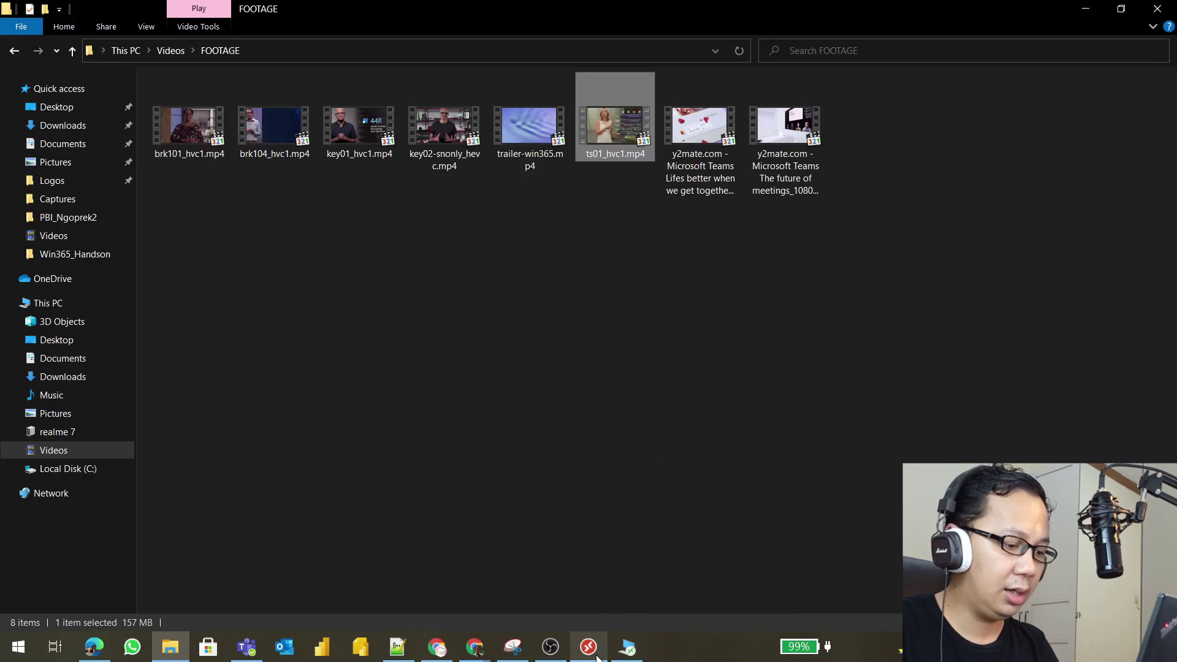
# Switch back to the Cloud PC Business 4vCPU/16GB/128GB session through Remote Desktop and try pasting ts01_hvc1.mp4 onto its desktop
pyautogui.click(588, 646)
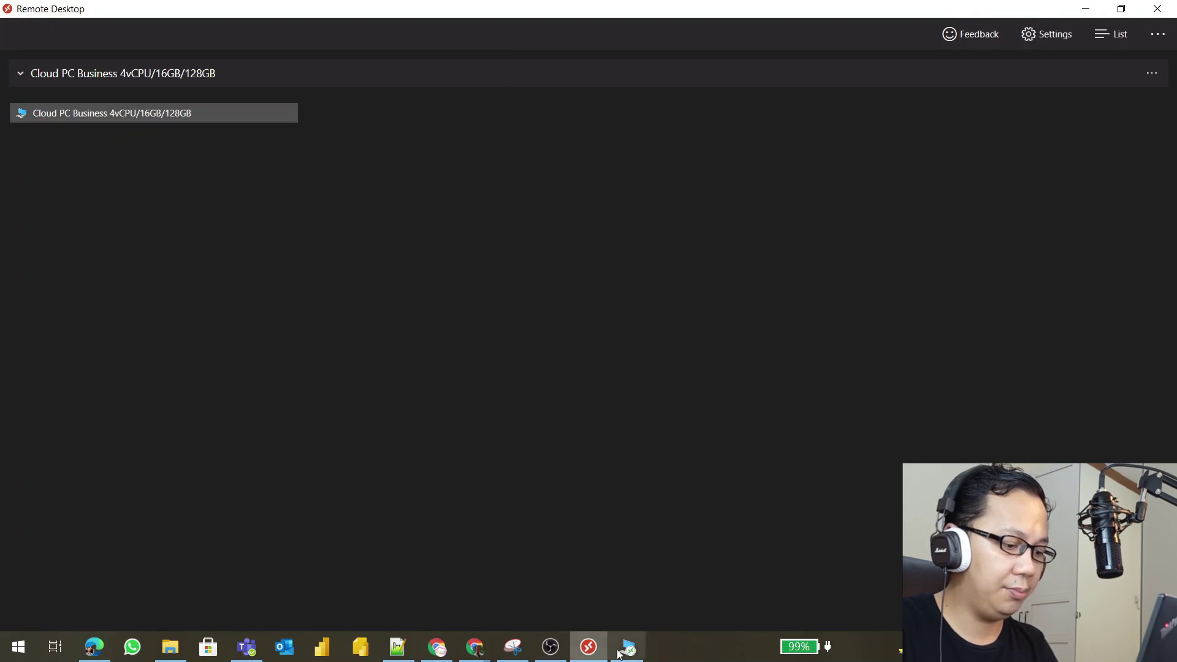
pyautogui.doubleClick(263, 113)
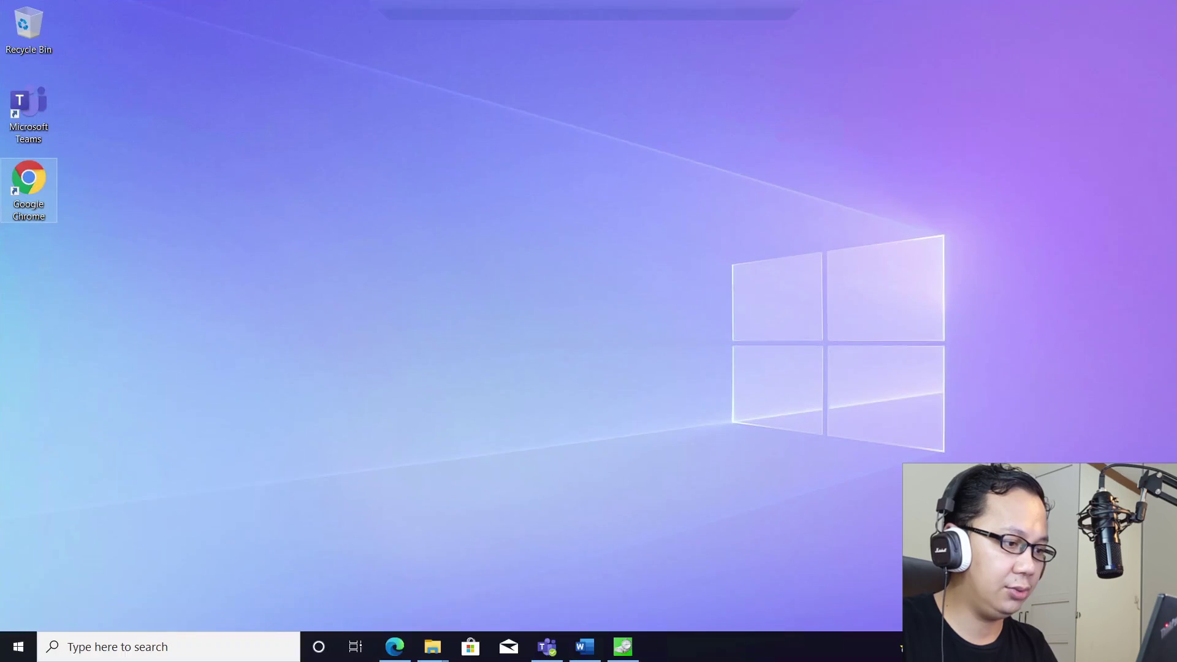
pyautogui.rightClick(282, 200)
pyautogui.click(224, 267)
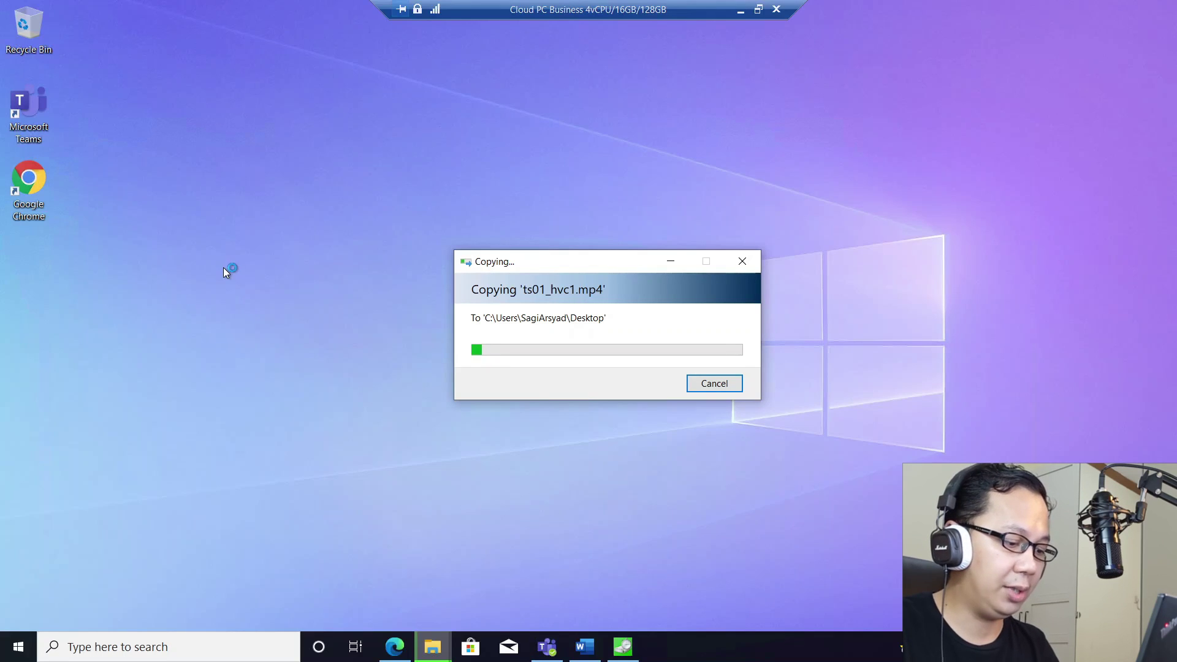
# Check the CPU performance in Task Manager's detailed view during the file transfer, and cancel the copying of ts01_hvc1.mp4
pyautogui.rightClick(707, 649)
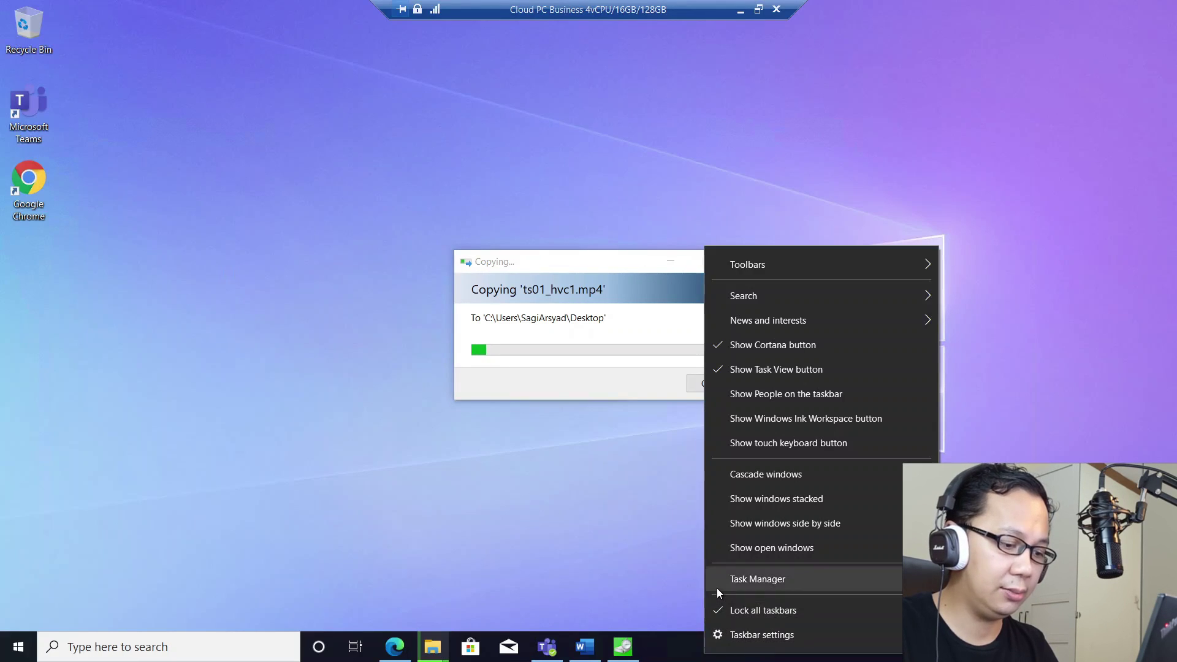
pyautogui.click(716, 587)
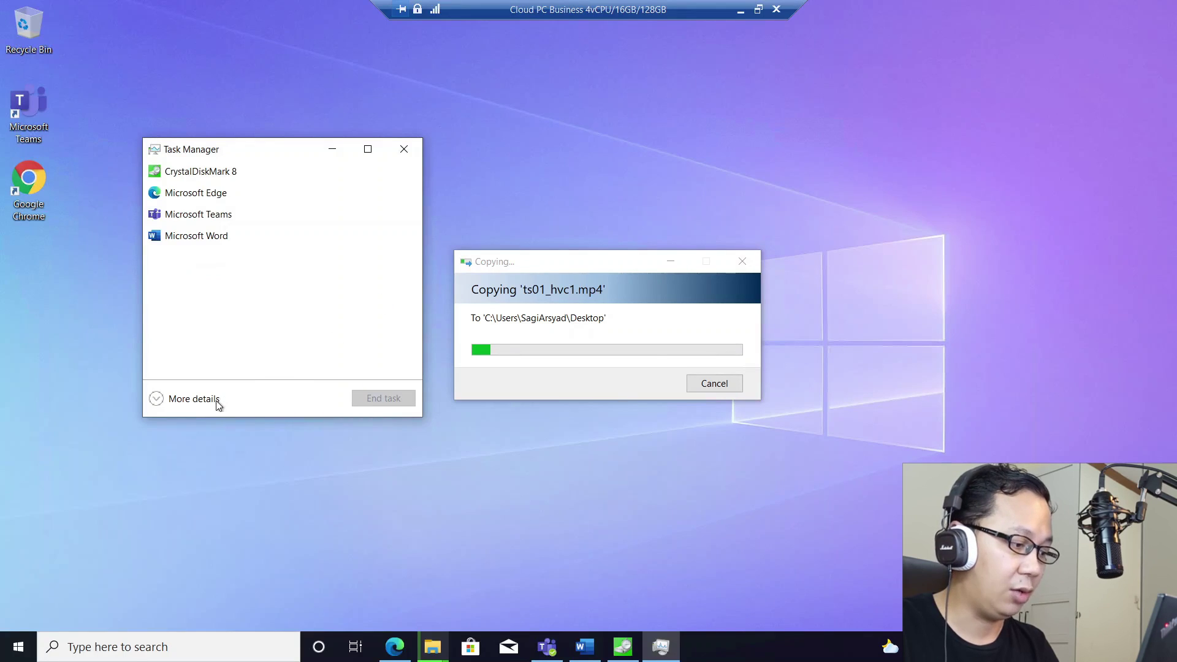
pyautogui.click(194, 399)
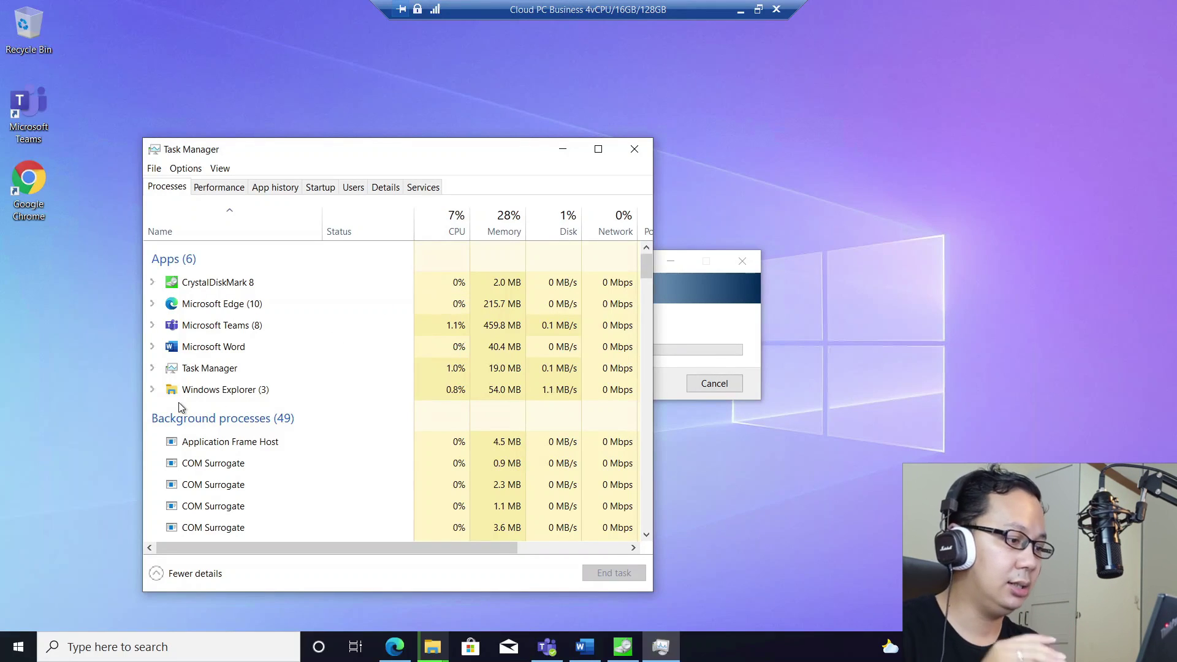
pyautogui.click(210, 190)
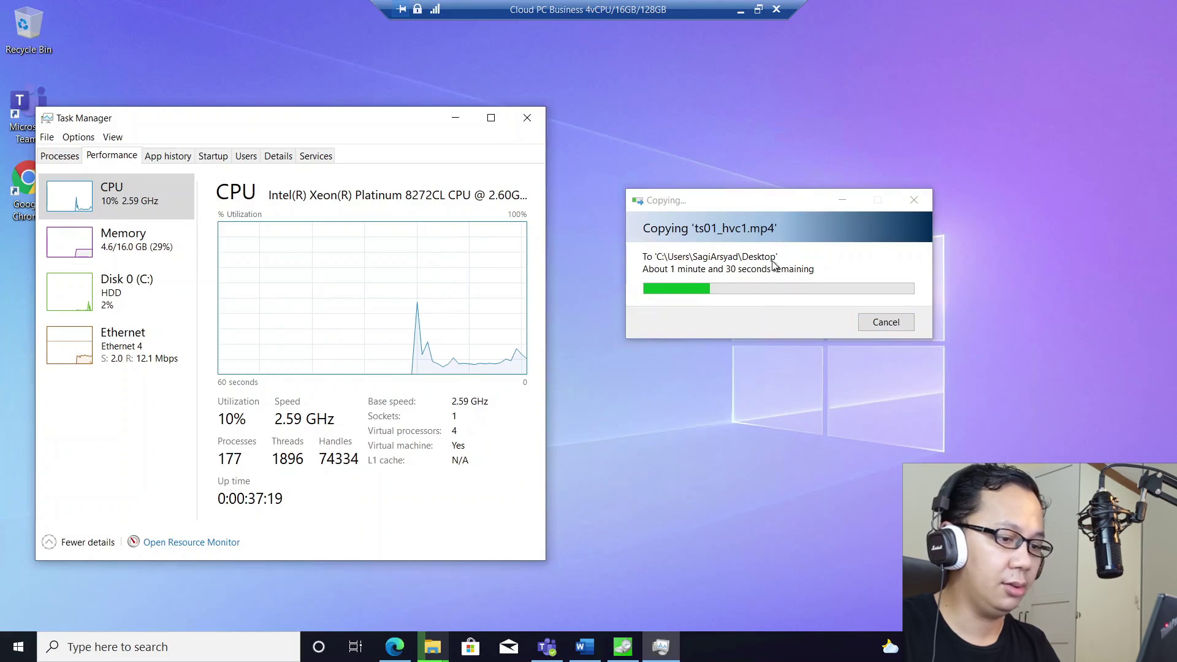
pyautogui.click(884, 321)
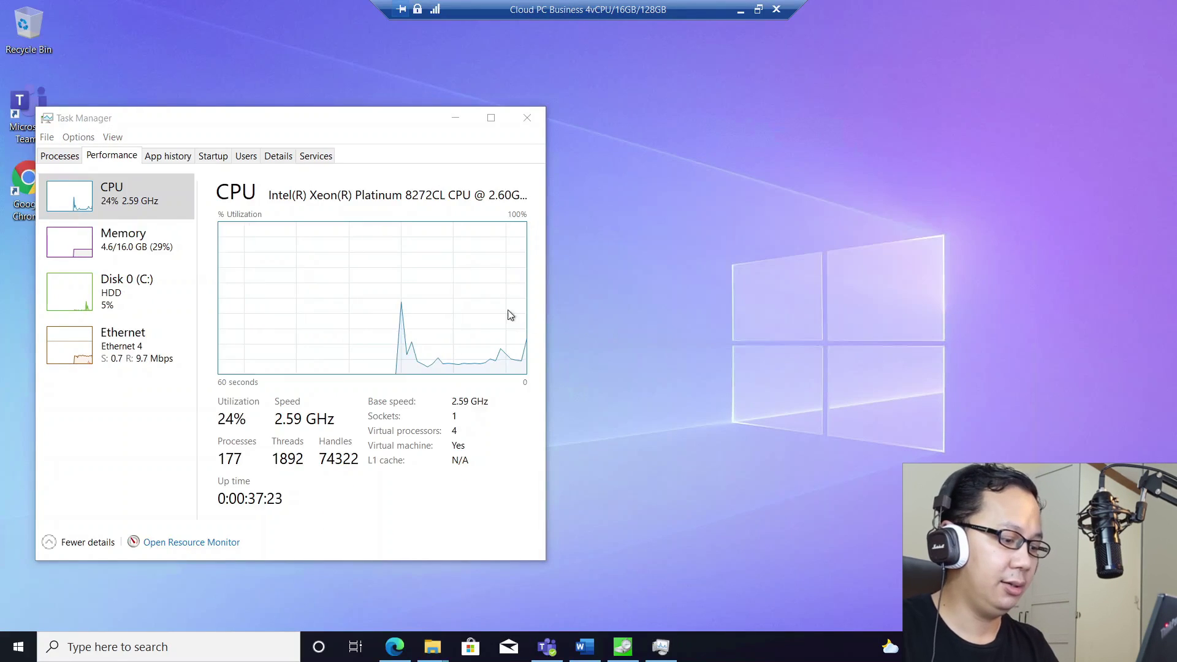
# Search the cloud PC for "cam" and launch the Camera app
pyautogui.press('super')
pyautogui.write('ca')
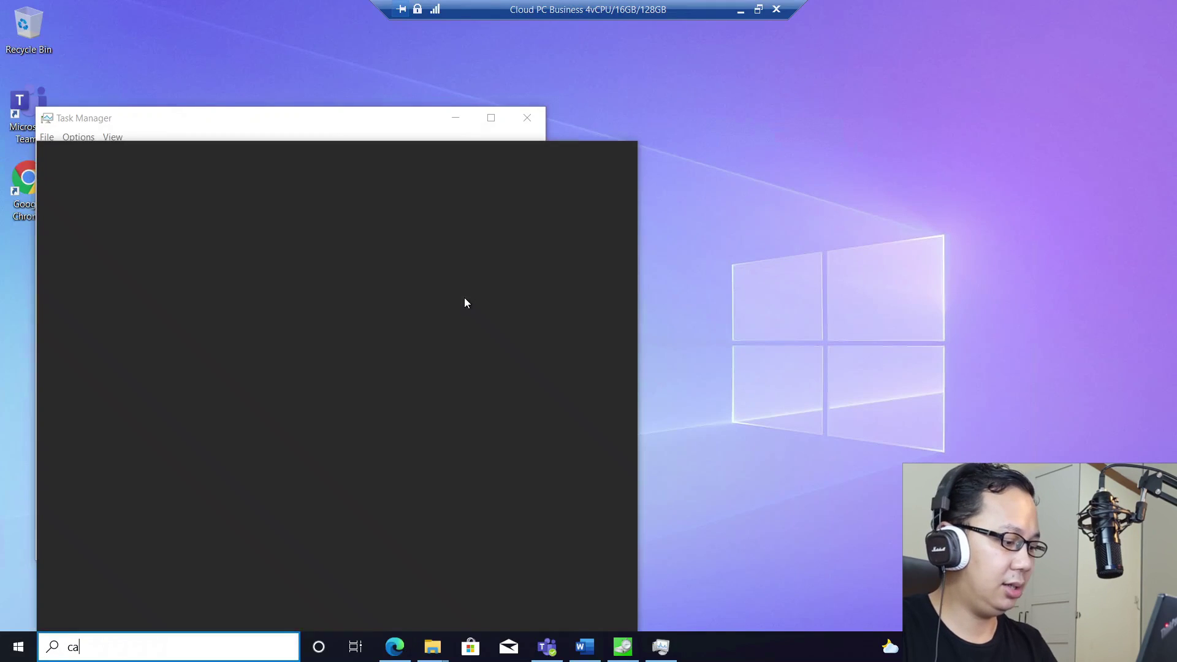
pyautogui.write('e')
pyautogui.write('m')
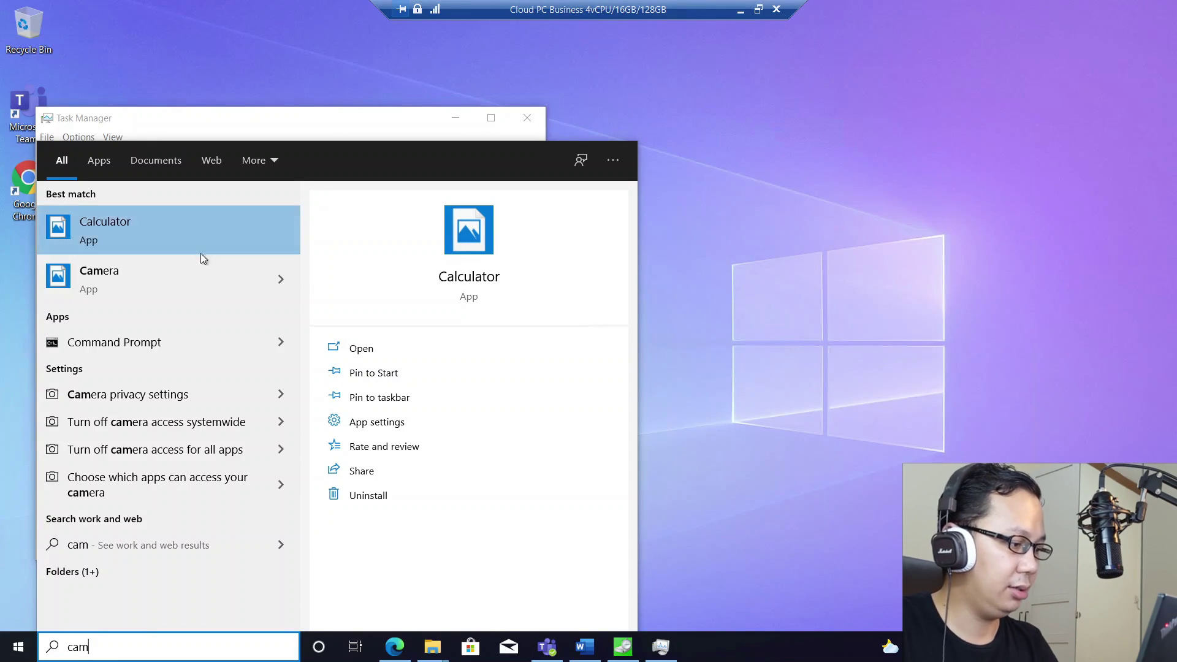
pyautogui.click(186, 266)
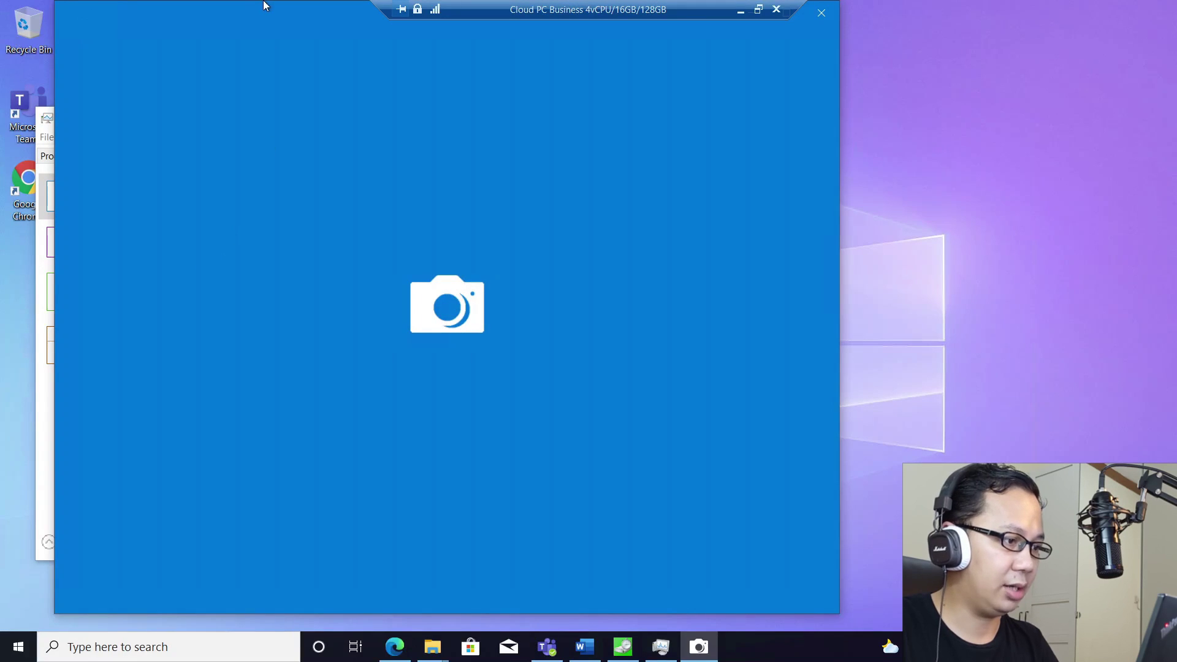